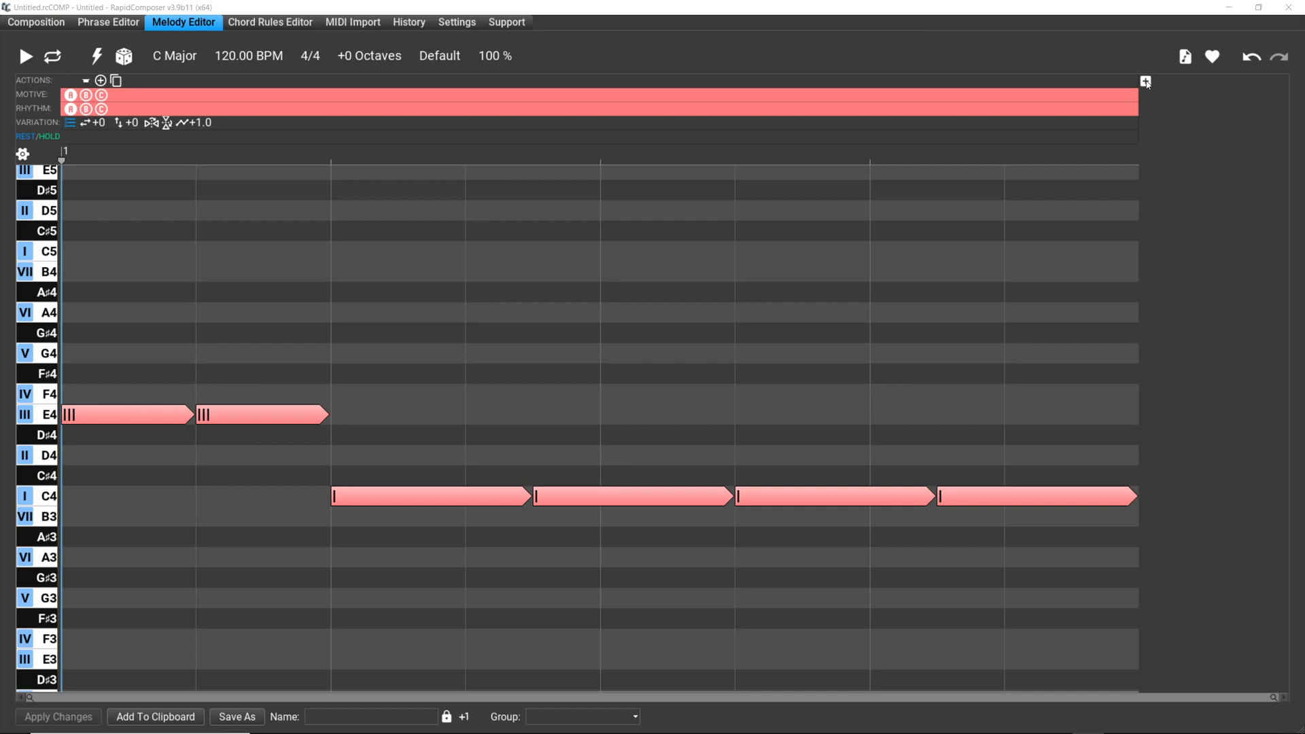
Add three empty sections after bar 1 and zoom the timeline out to show all four bars.
left_click(1145, 81)
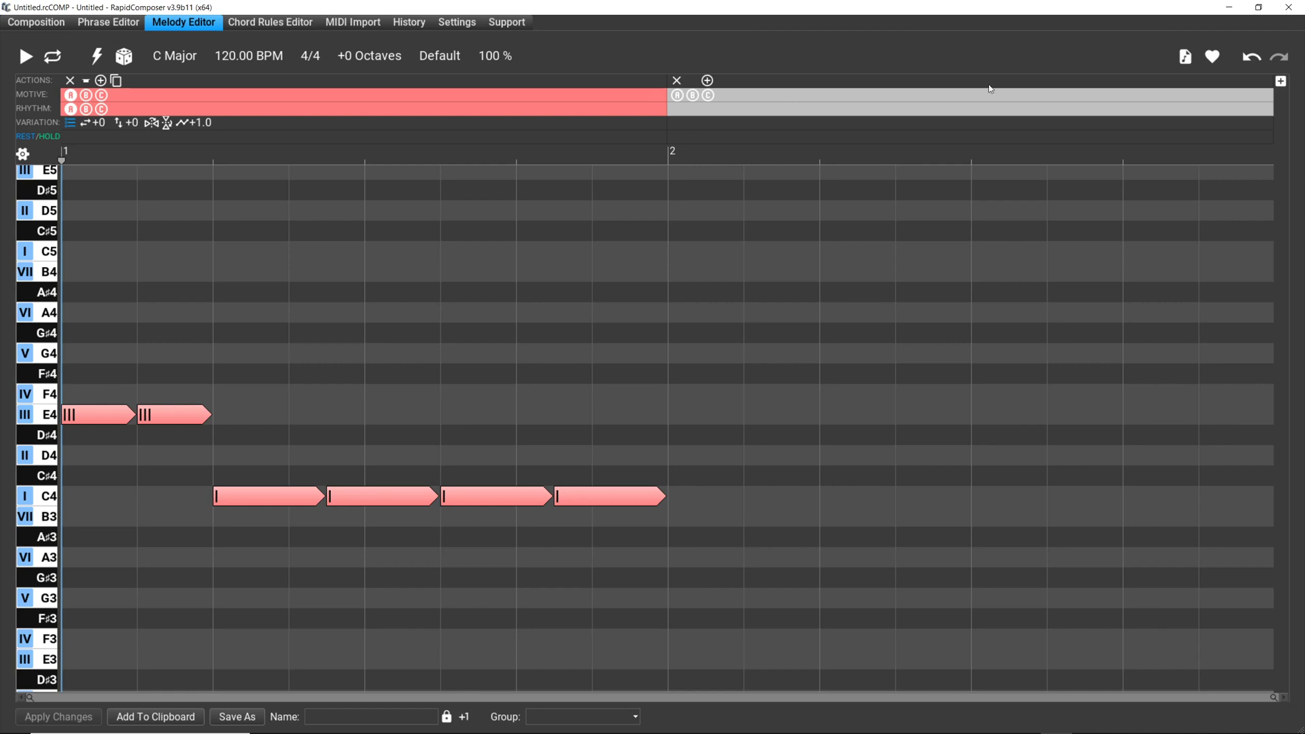
left_click(1281, 82)
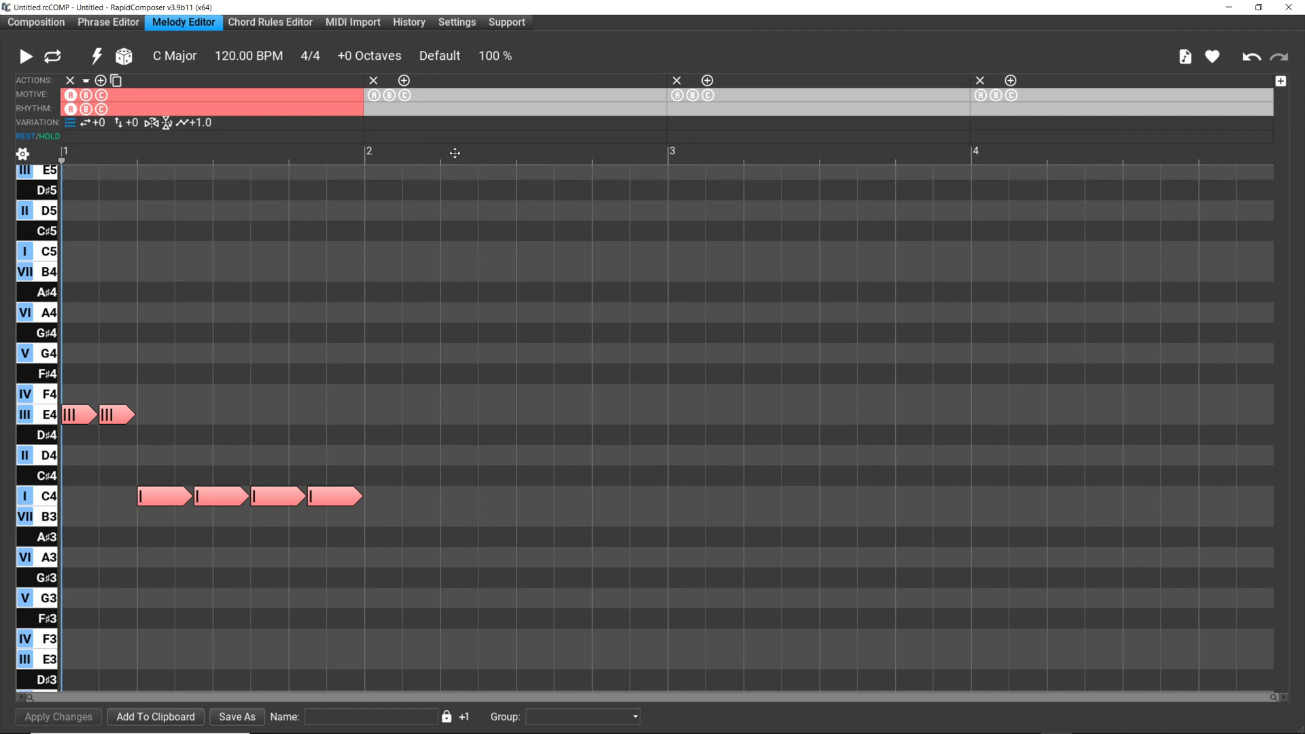
left_click_drag(451, 151, 512, 164)
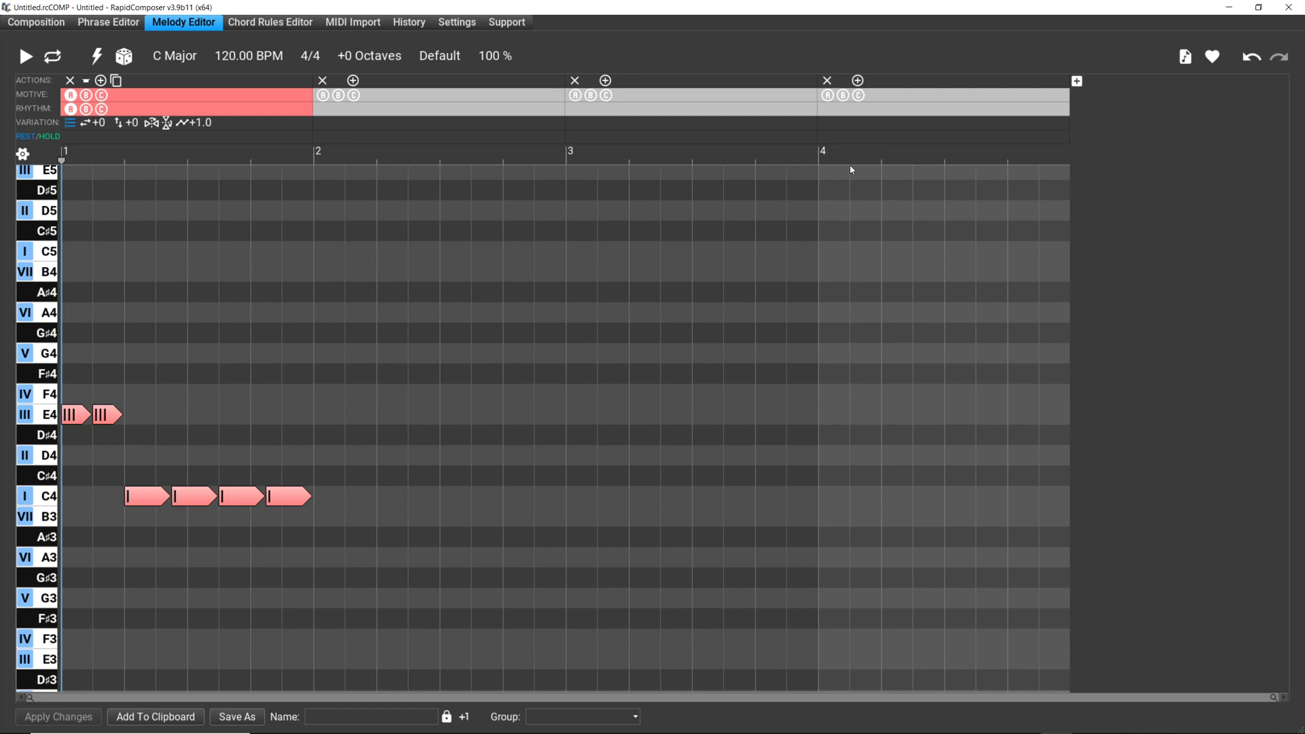
Delete bars 4 and 3, leaving bar 1's notes and an empty bar 2.
left_click(828, 82)
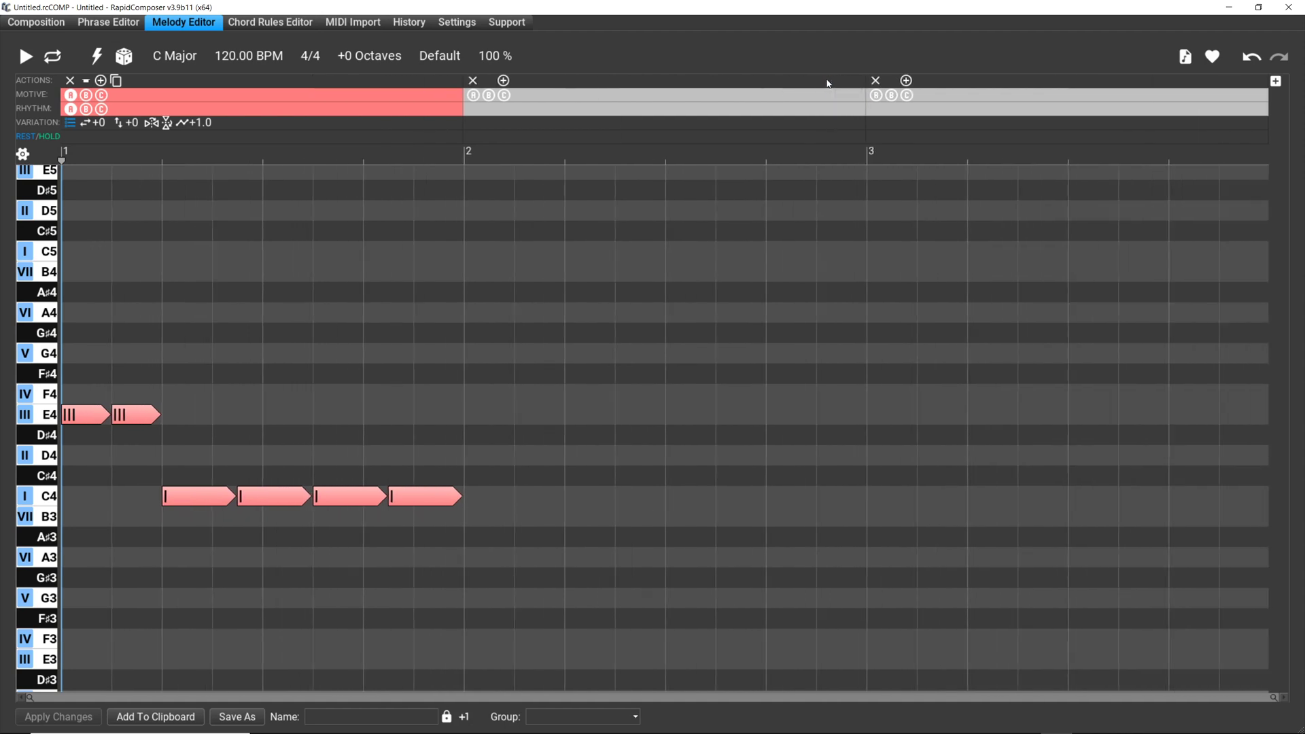
left_click(879, 81)
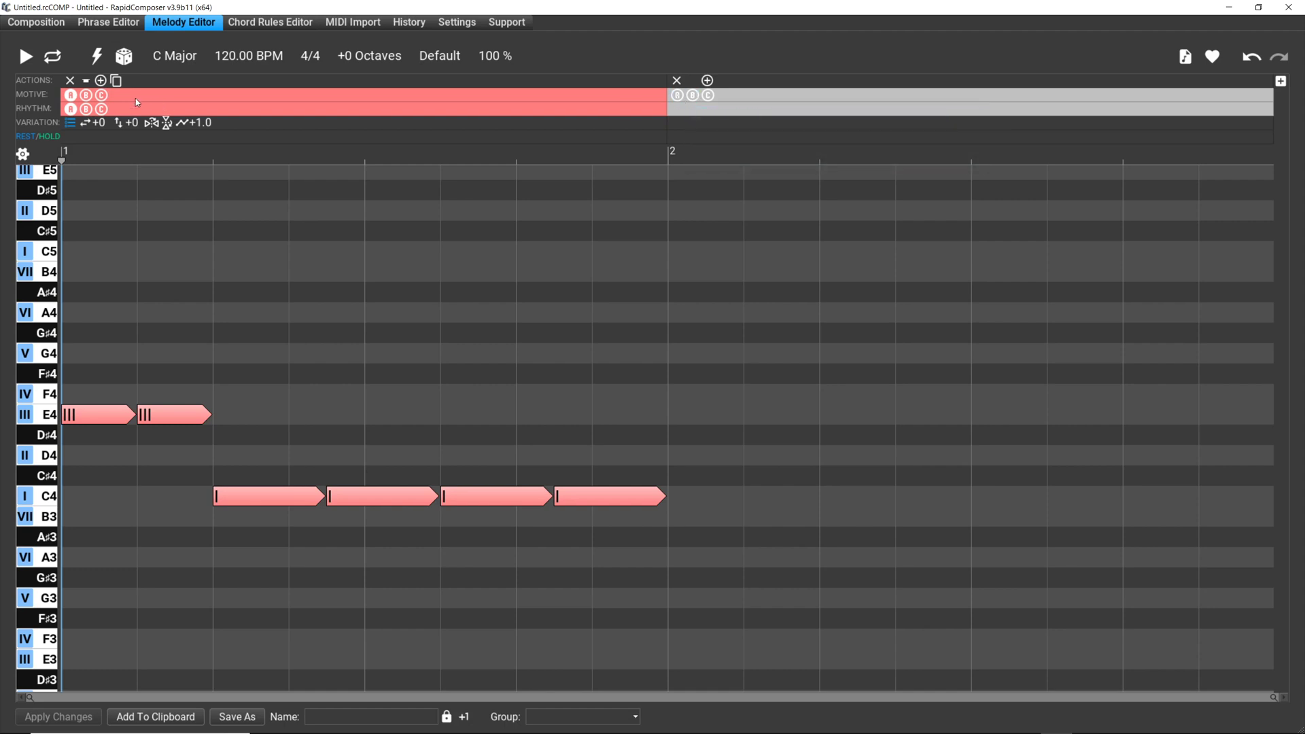
Assign motive A to bar 2 and undo bar 1's split-note variation.
left_click(681, 96)
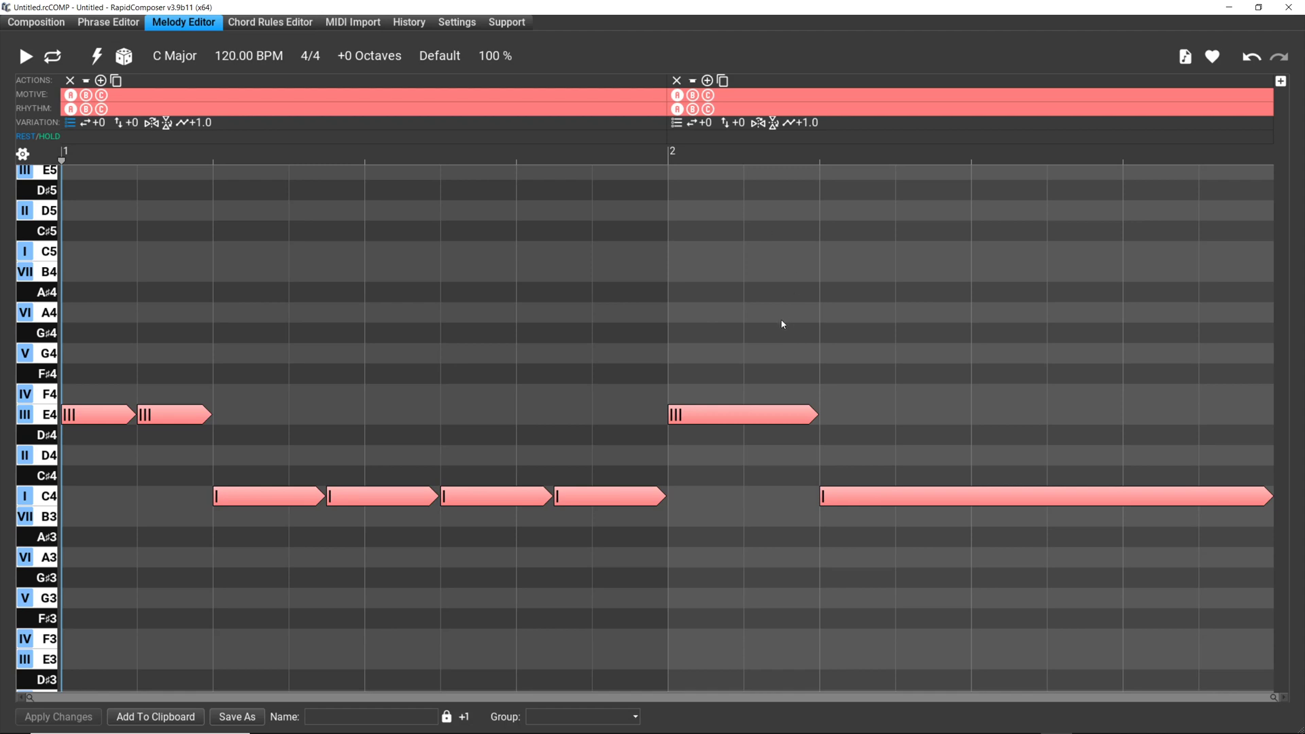
key("ctrl+z")
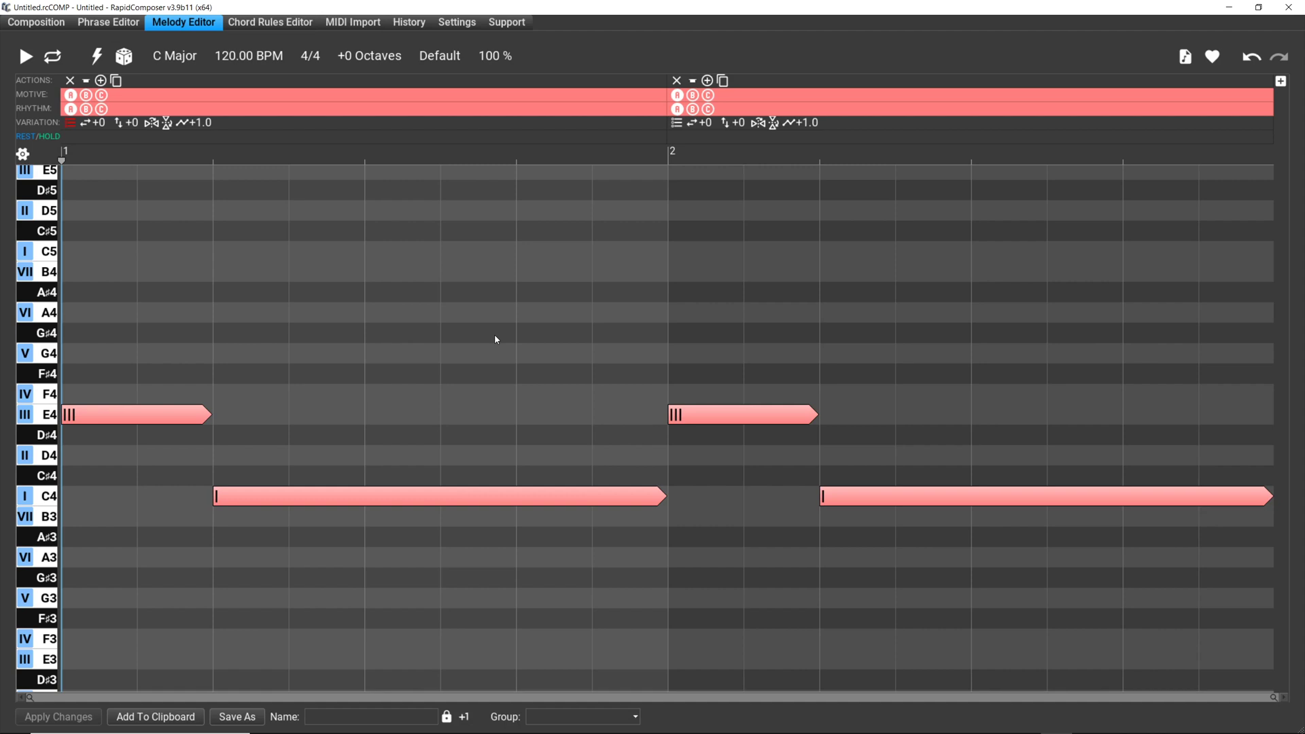
key("ctrl+y")
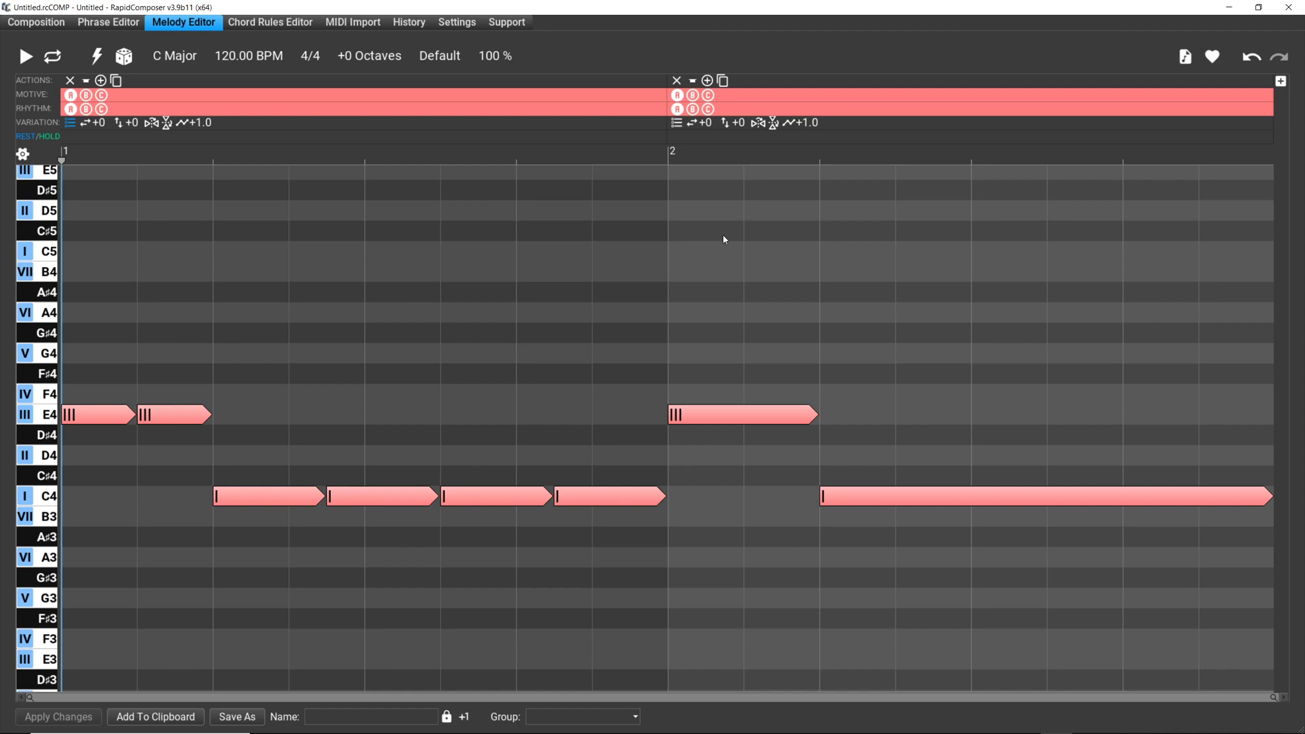
left_click(259, 448)
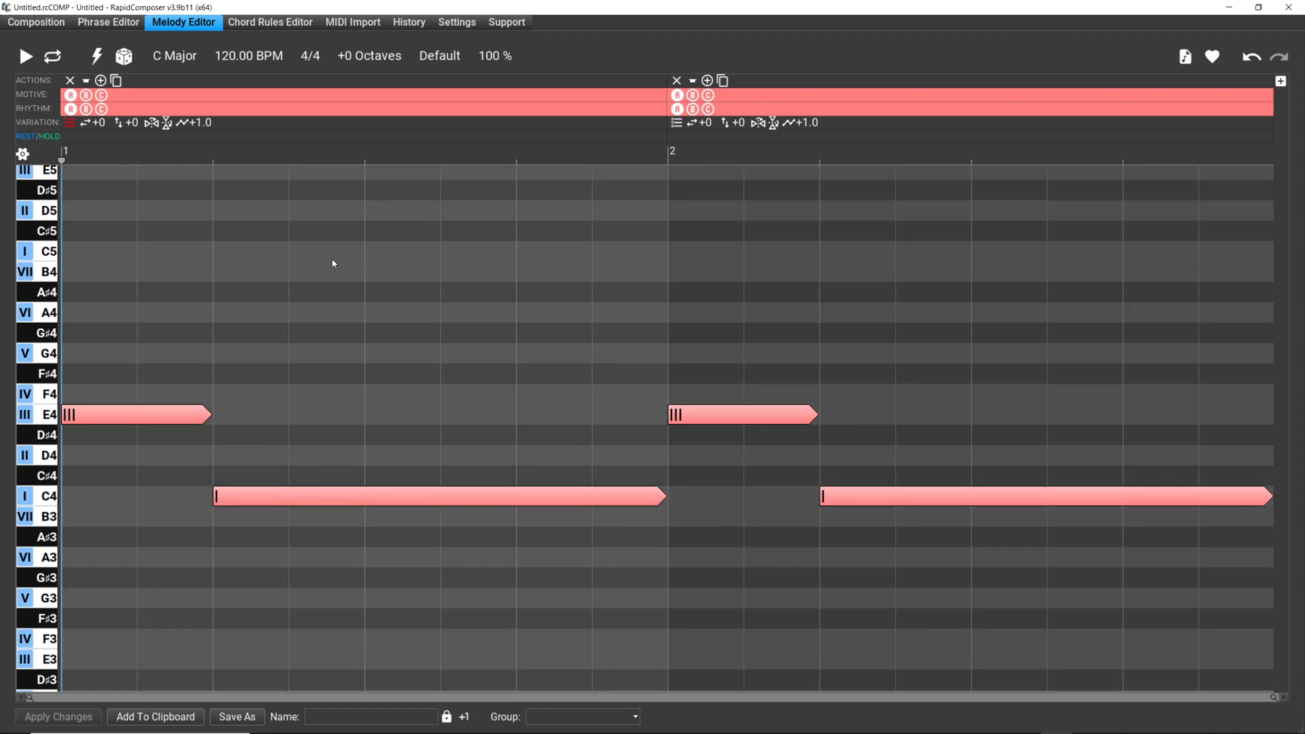
key("ctrl+z")
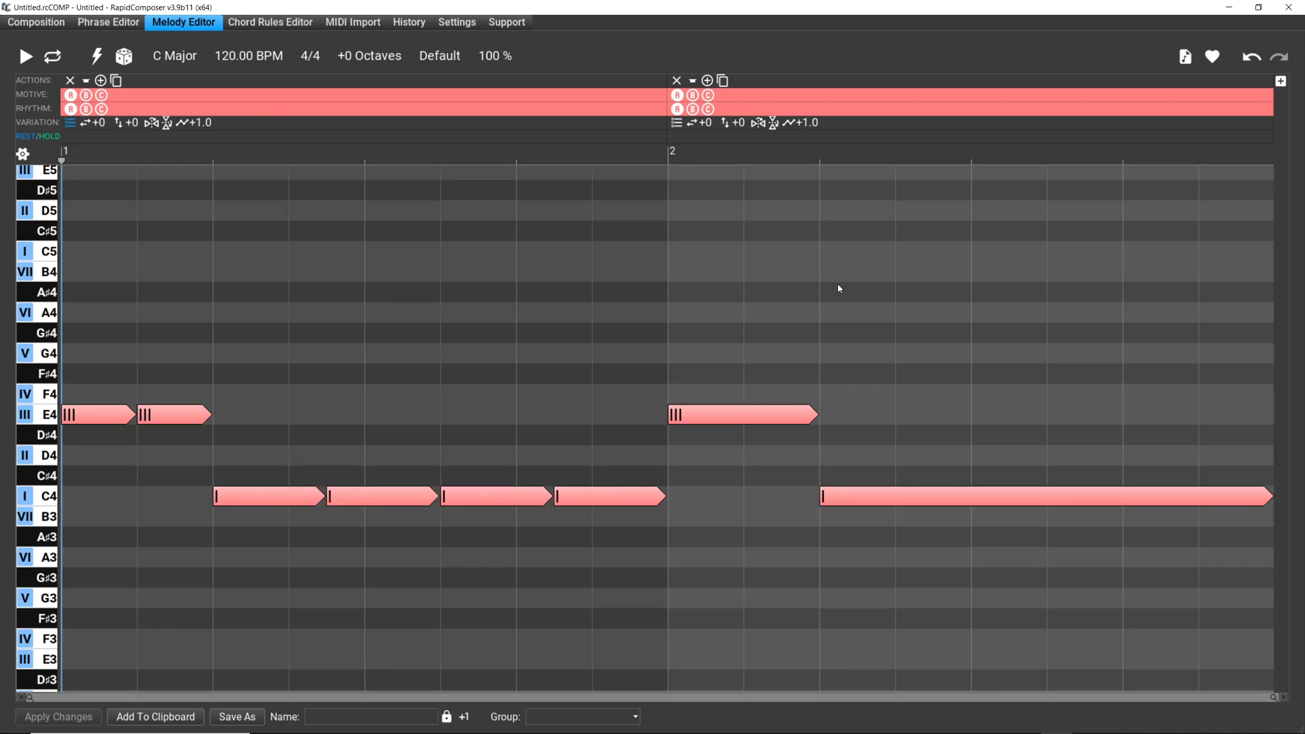
Toggle bar 1's Split Long Notes variation off and on to compare, keeping two E4 and four C4 notes.
left_click(529, 329)
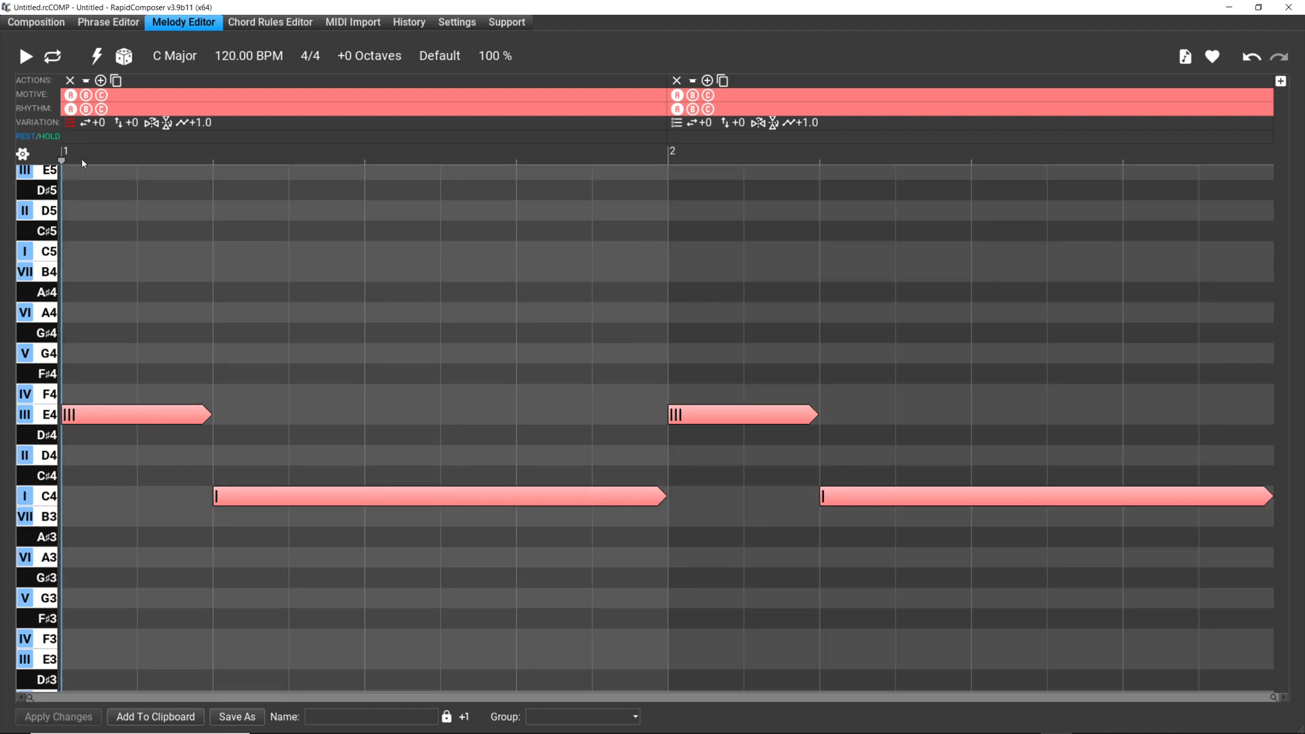
key("ctrl+z")
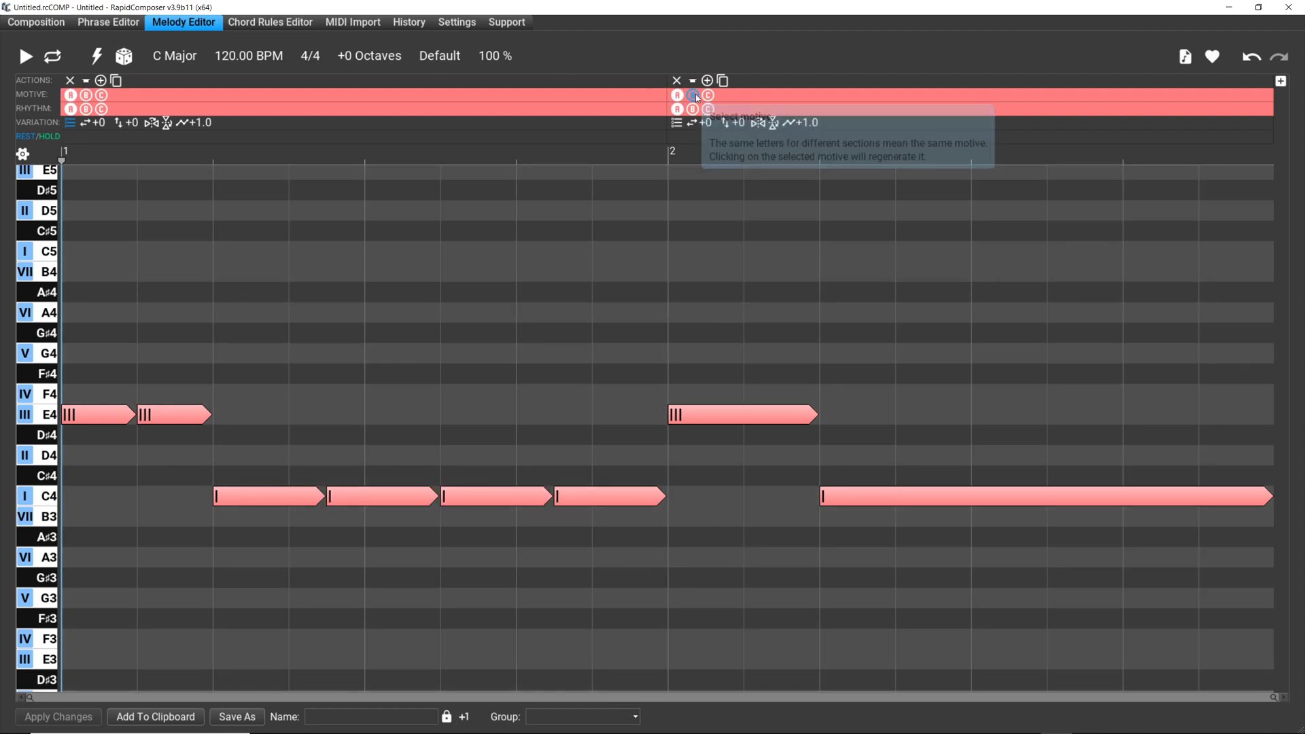
key("ctrl+y")
key("ctrl+z")
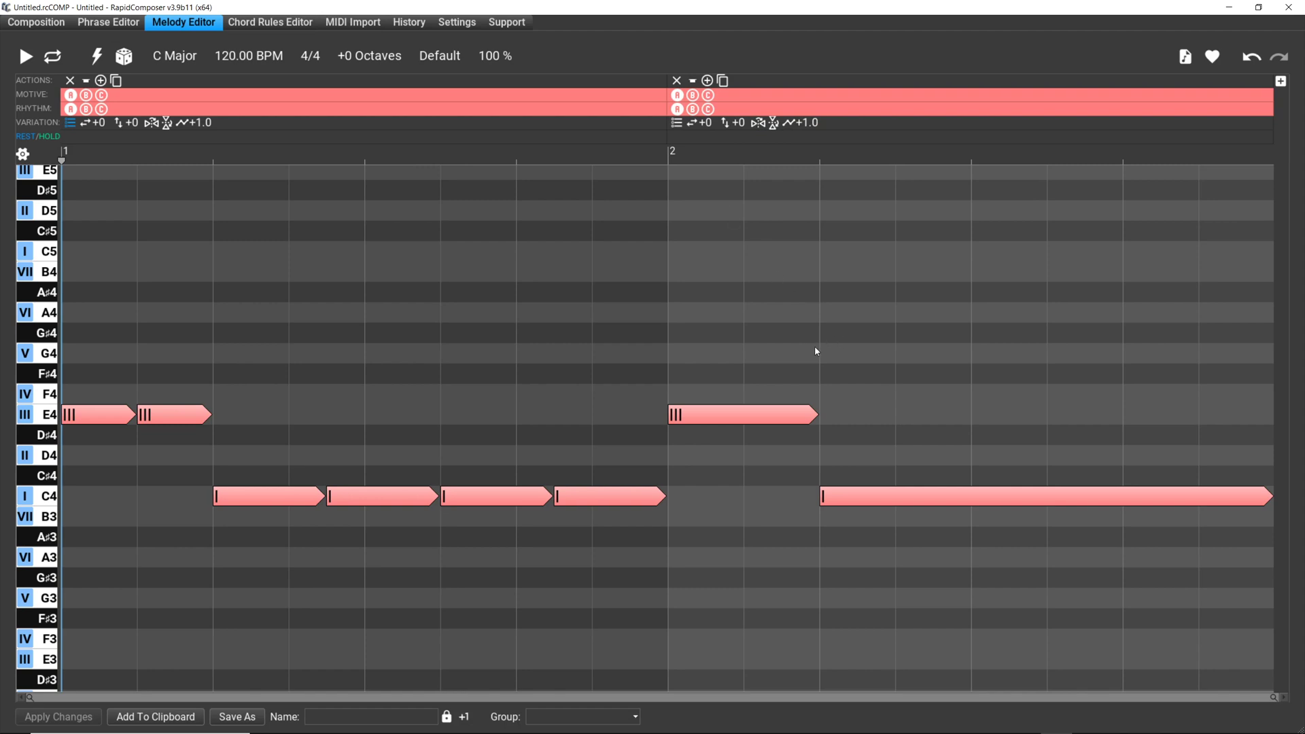
key("ctrl+y")
key("ctrl+z")
key("ctrl+z")
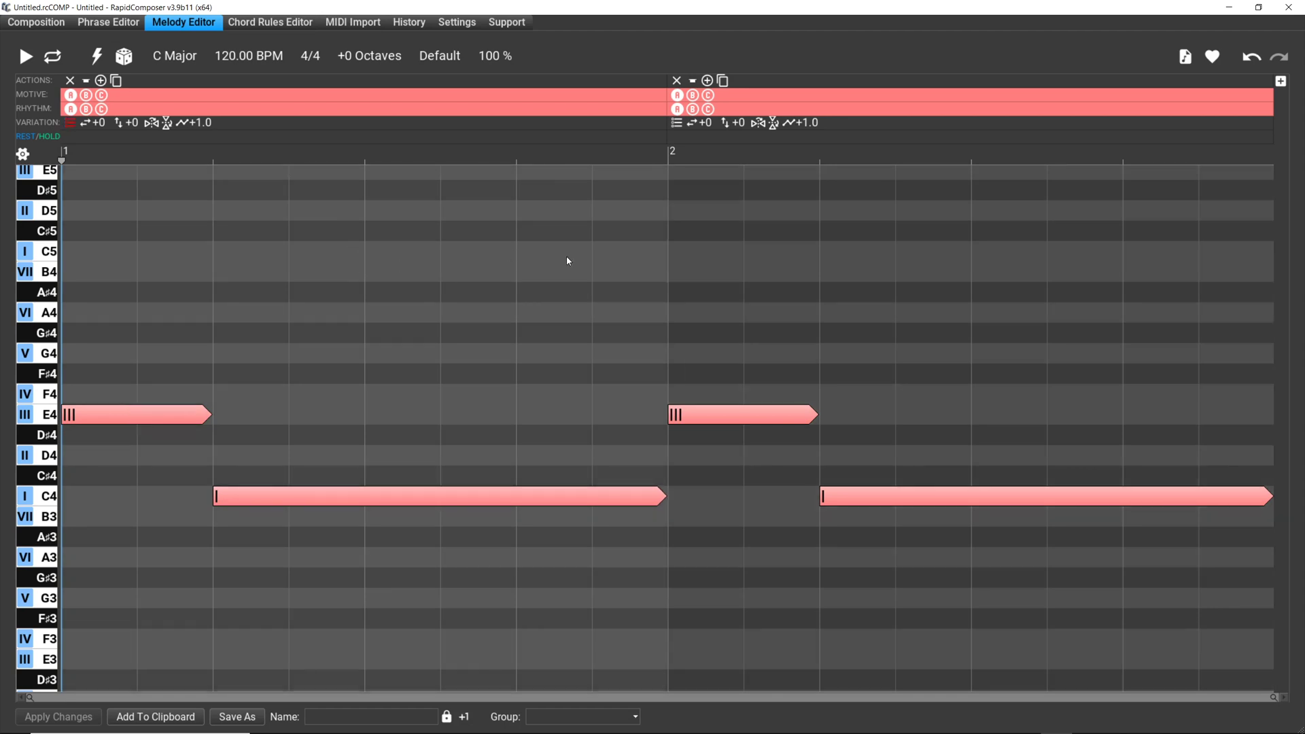
key("ctrl+z")
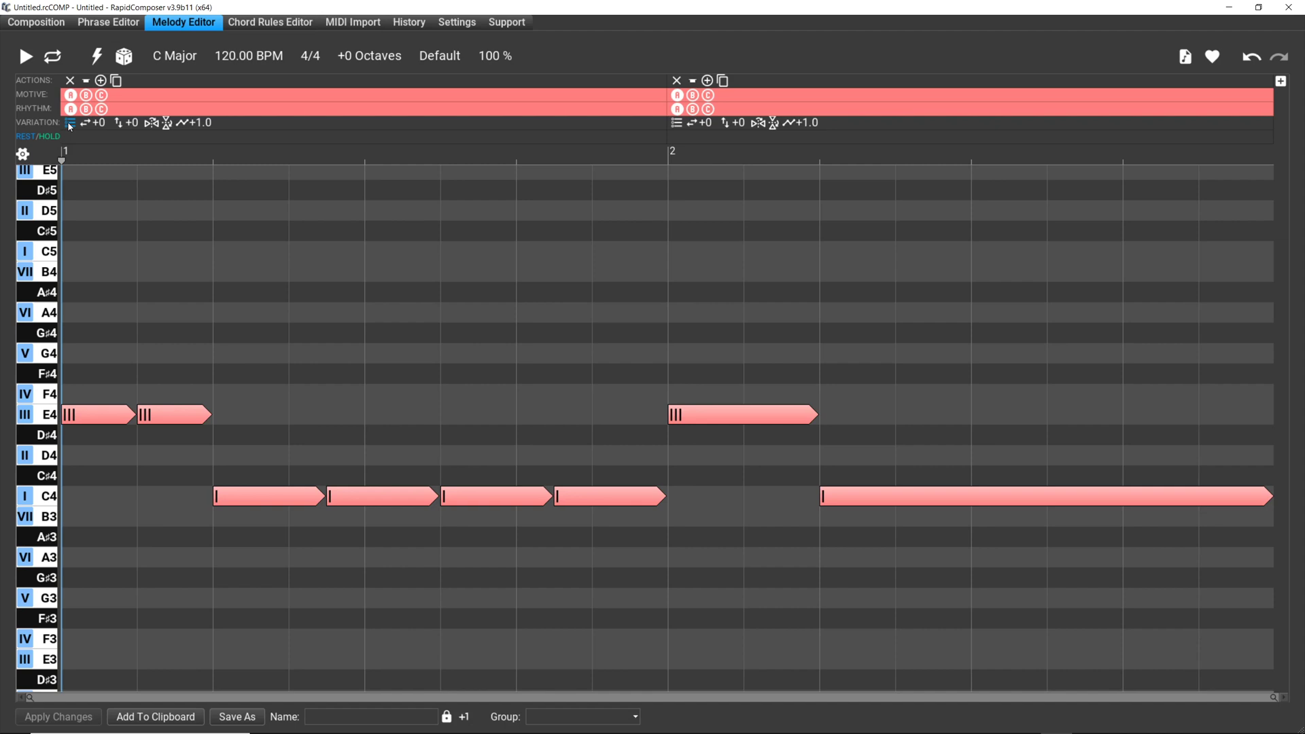
Open the variation options for bar 1's section.
left_click(69, 124)
Delete bar 2, leaving one section with a single E4 and a long C4.
left_click(677, 81)
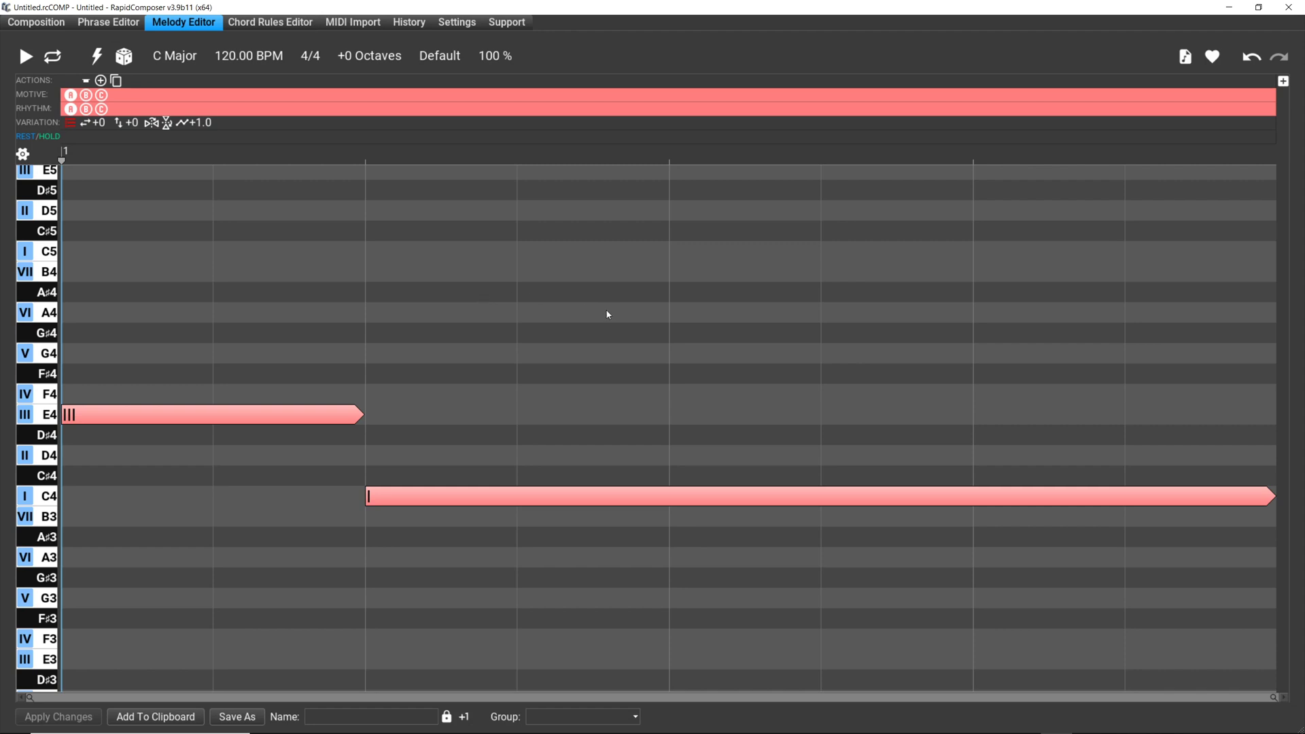
Clone the section's motive into motive D and re-enable its variation to split the long notes.
right_click(587, 299)
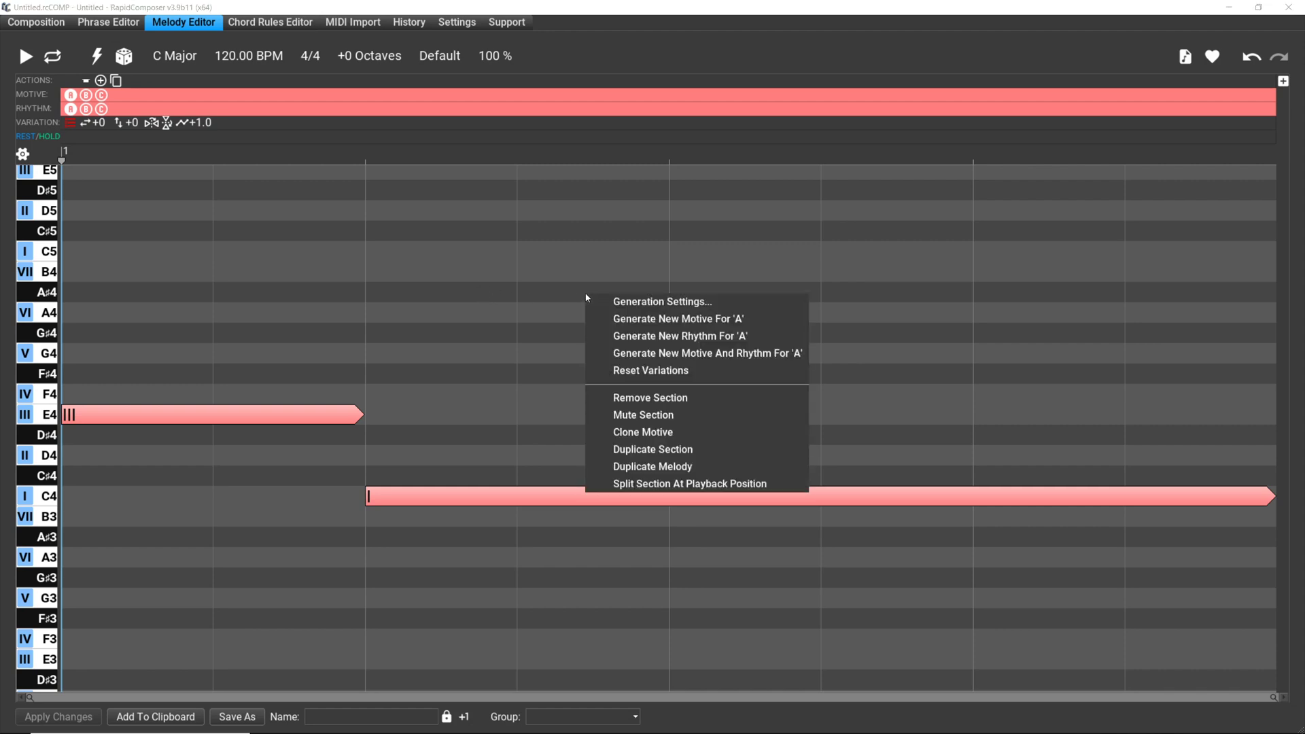
left_click(634, 433)
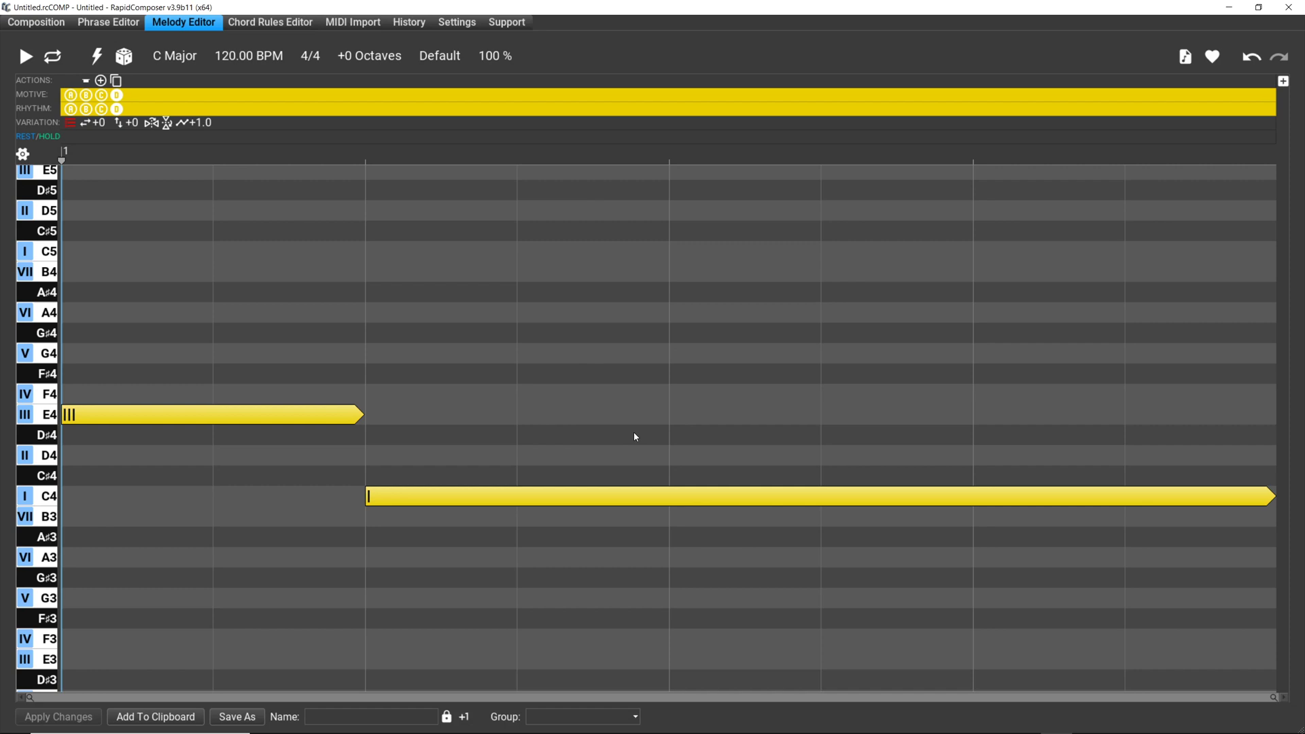
left_click(1248, 58)
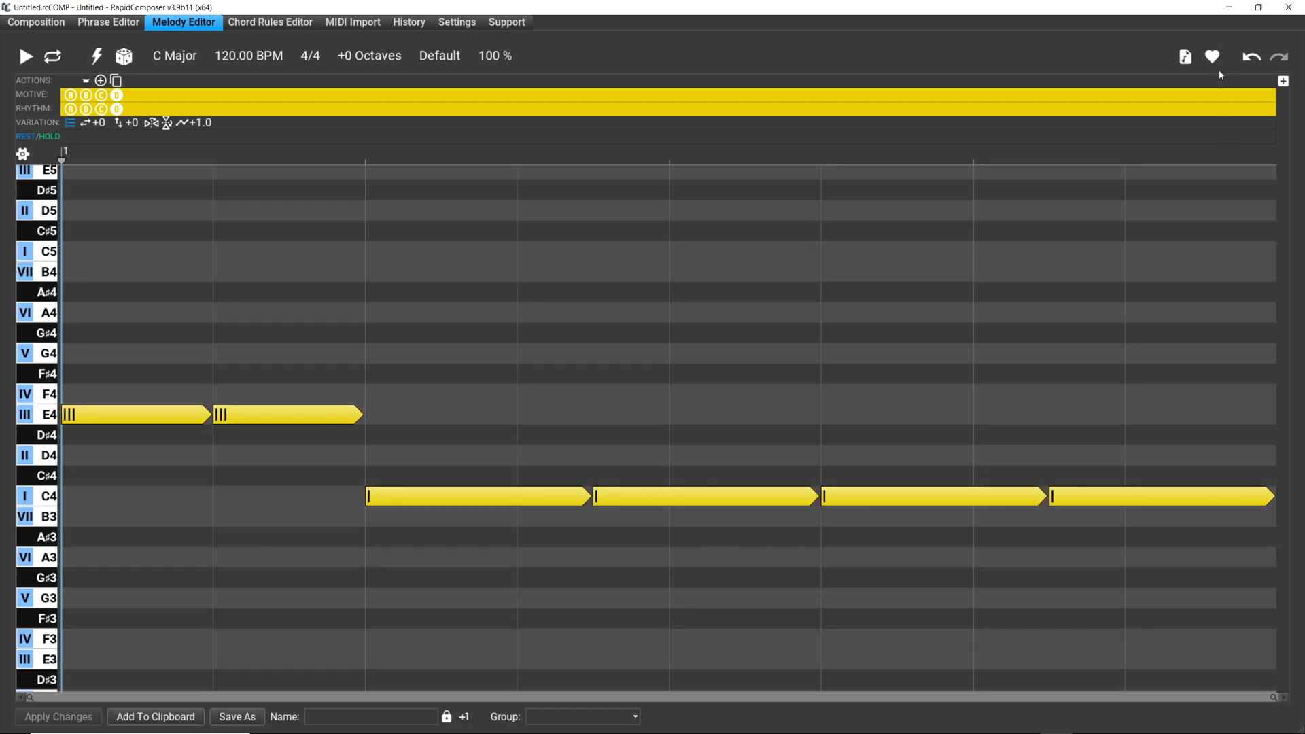
Undo the motive change, then duplicate the melody section into bar 2 with two E4 and four C4 notes.
left_click(1249, 57)
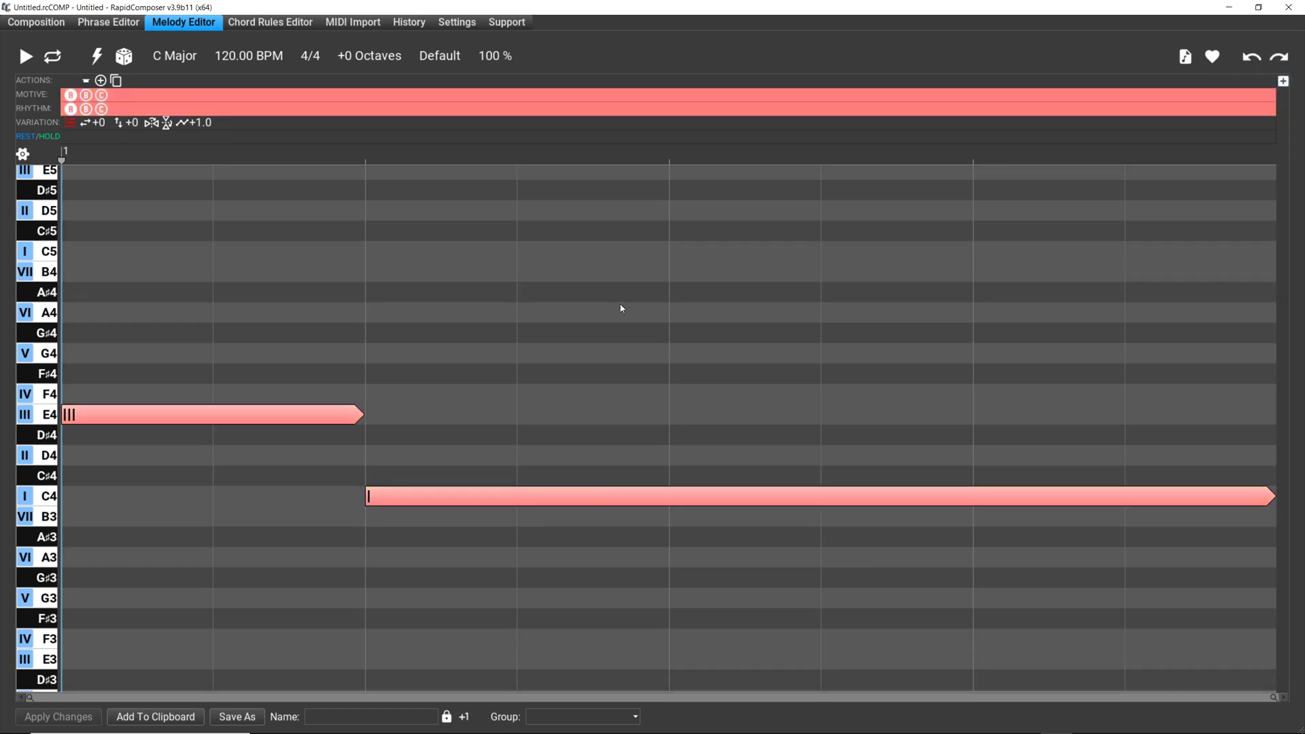
right_click(589, 350)
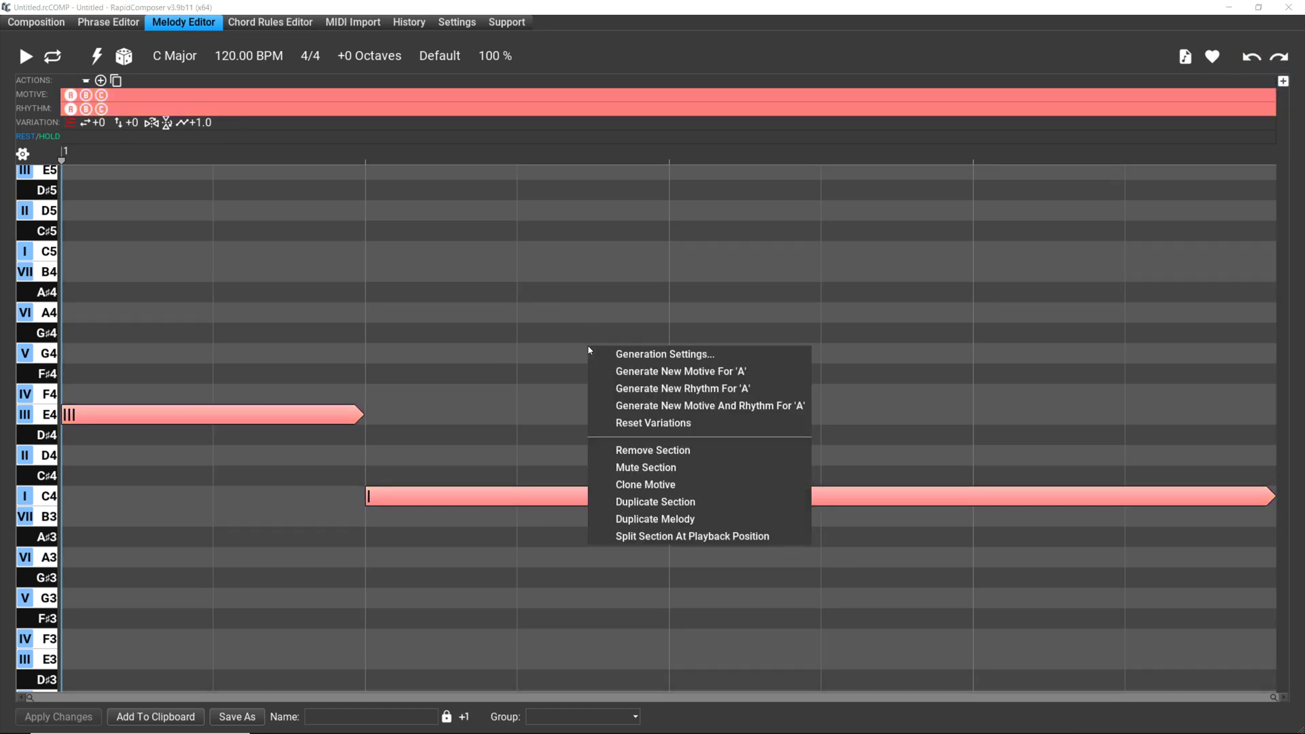
left_click(676, 503)
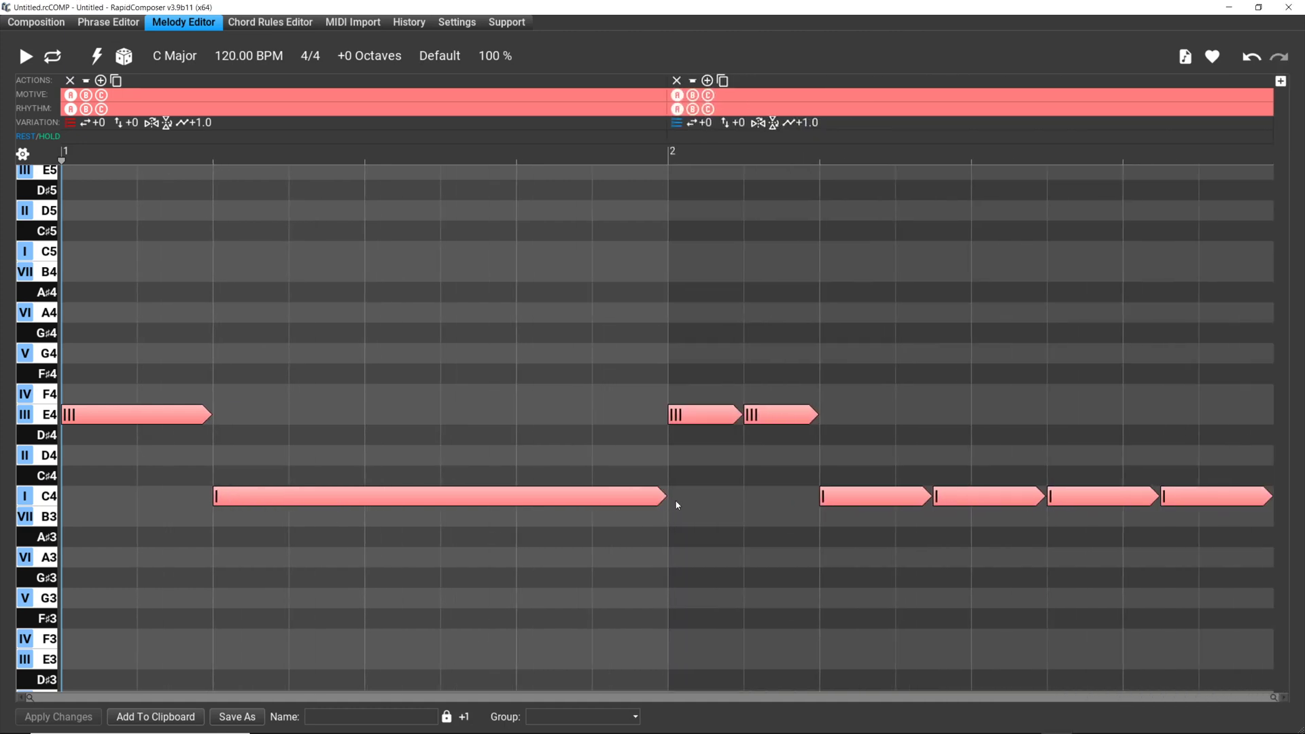
Apply bar 2's split-note variation to bar 1, comparing before and after with undo and redo.
left_click(779, 515)
left_click(781, 430)
left_click(134, 641)
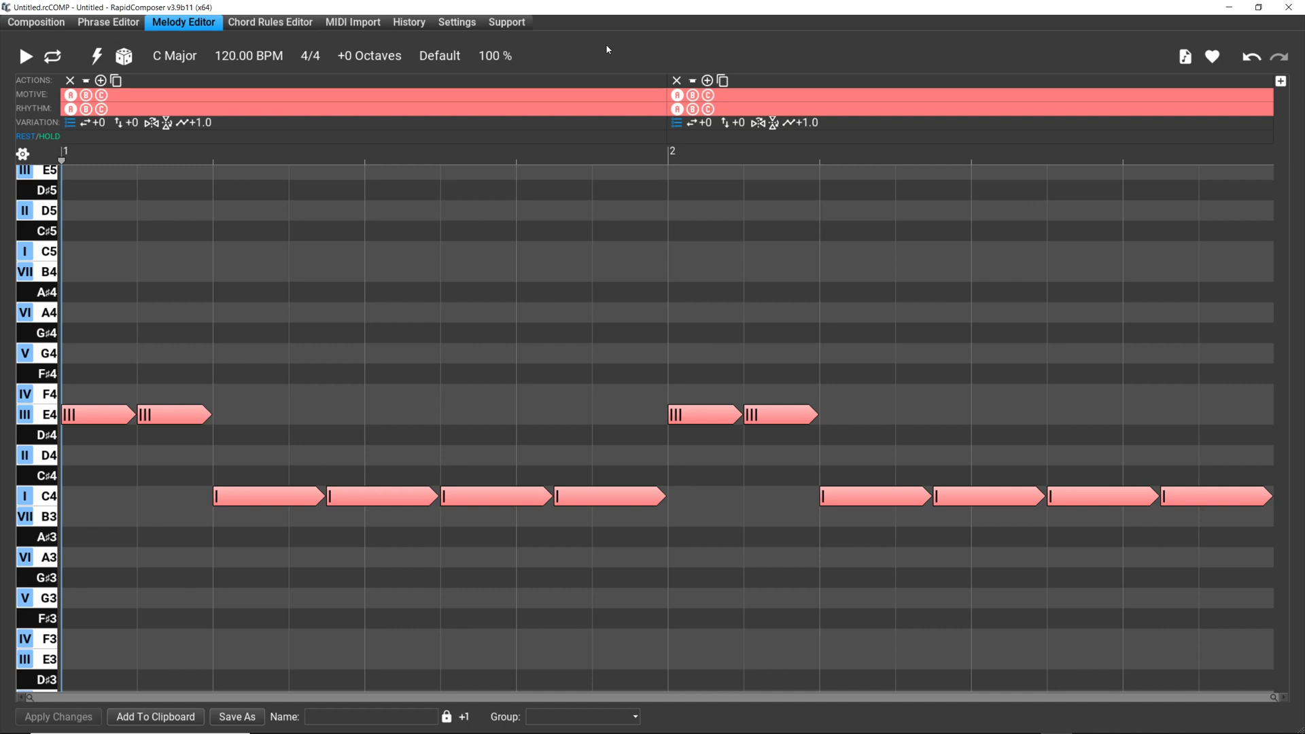
key("ctrl+j")
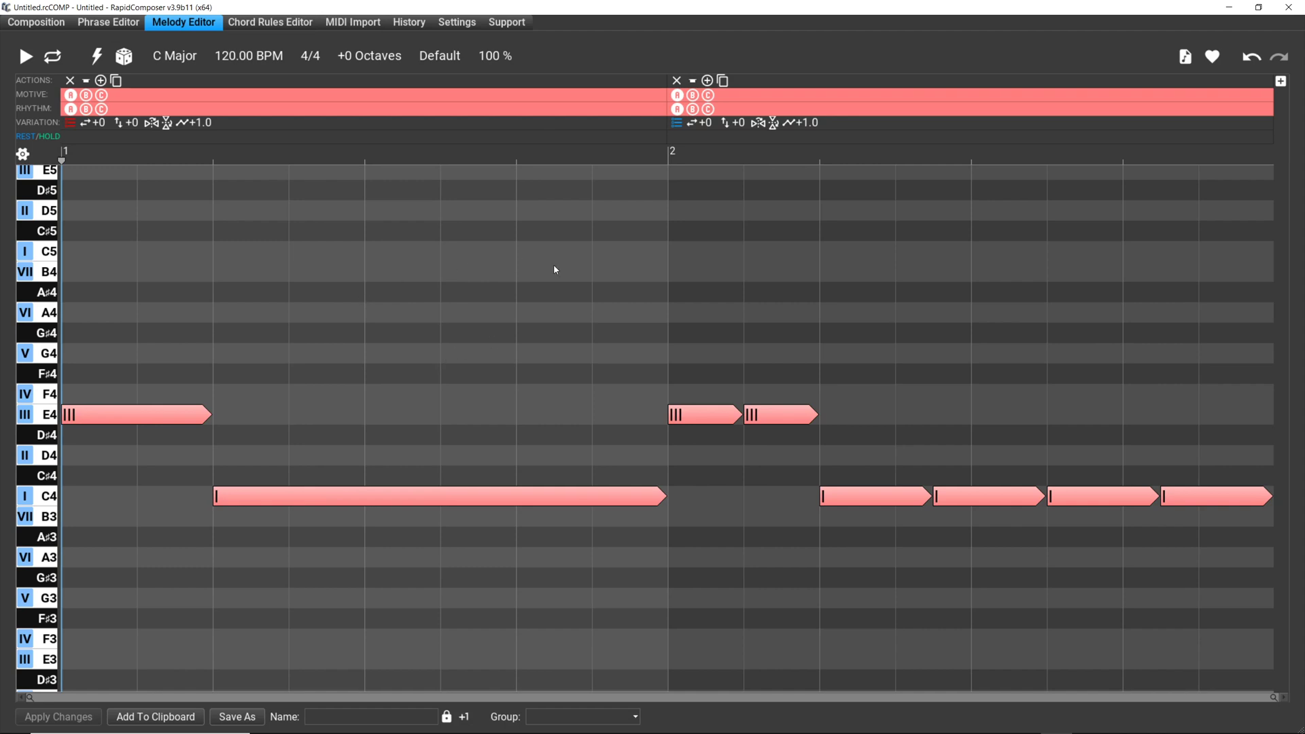
key("ctrl+z")
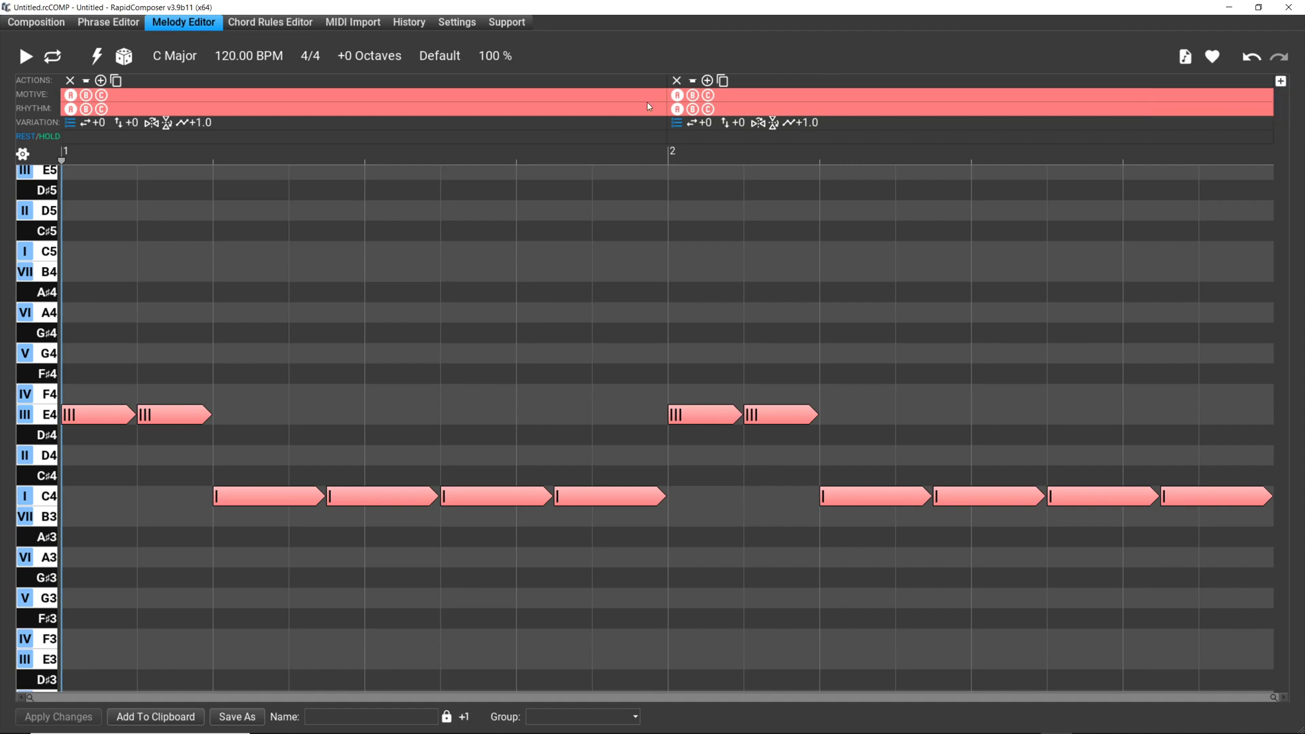
Delete bar 2, add a new section, and assign it motive A with one E4 and a long C4.
left_click(675, 81)
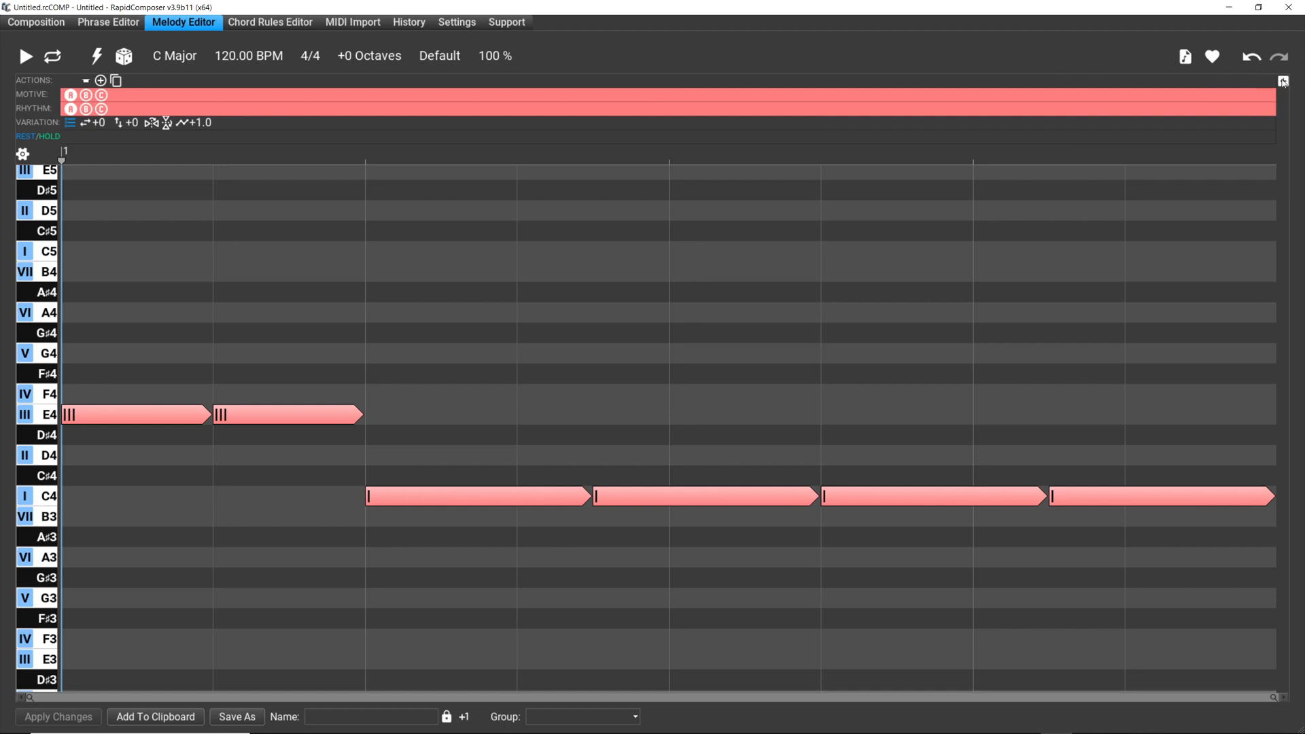
left_click(1281, 82)
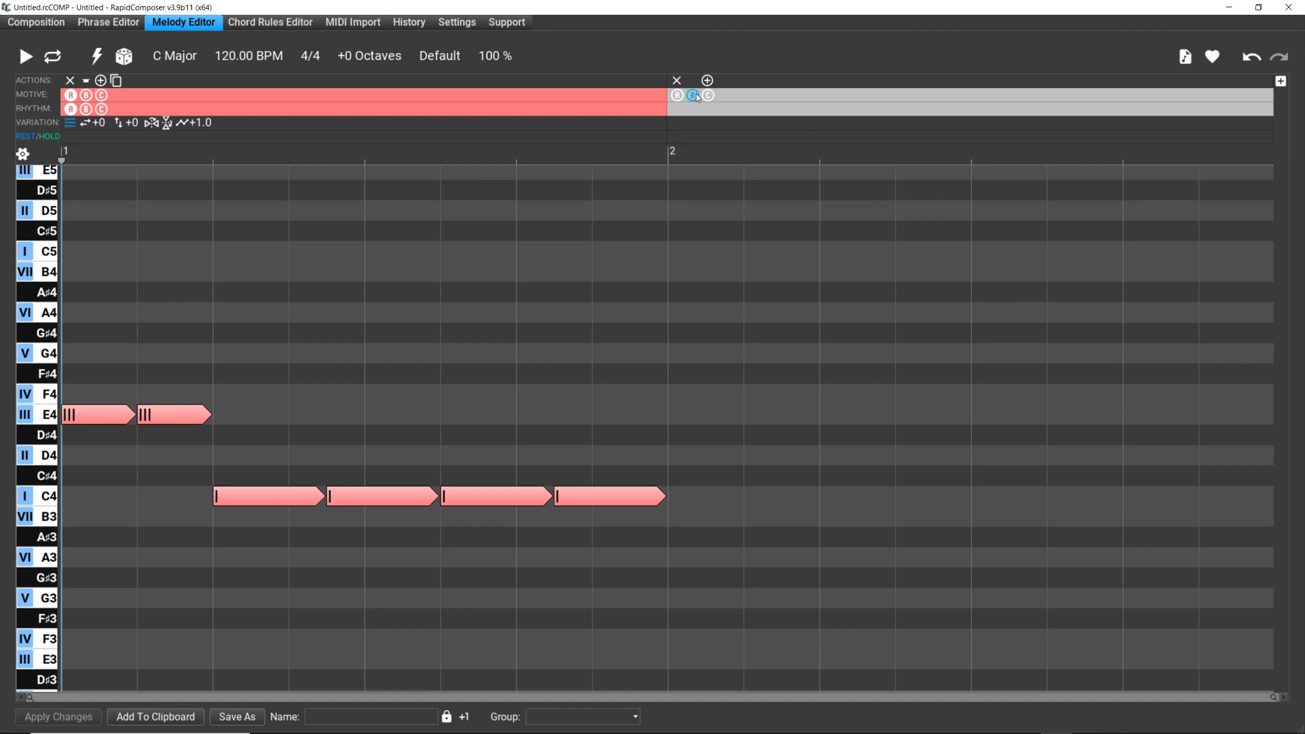
left_click(677, 95)
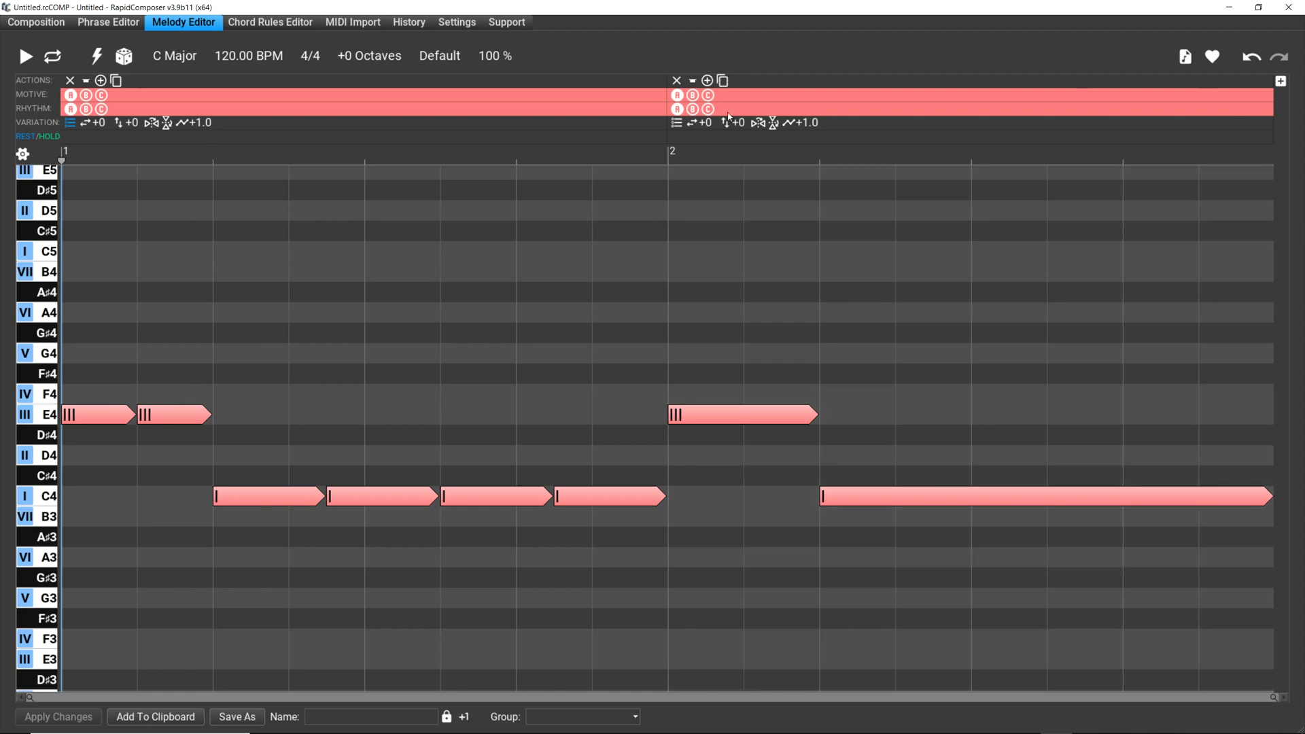
Replace bar 2 with a Duplicate Section copy of bar 1's two E4 and four C4 notes.
left_click(679, 81)
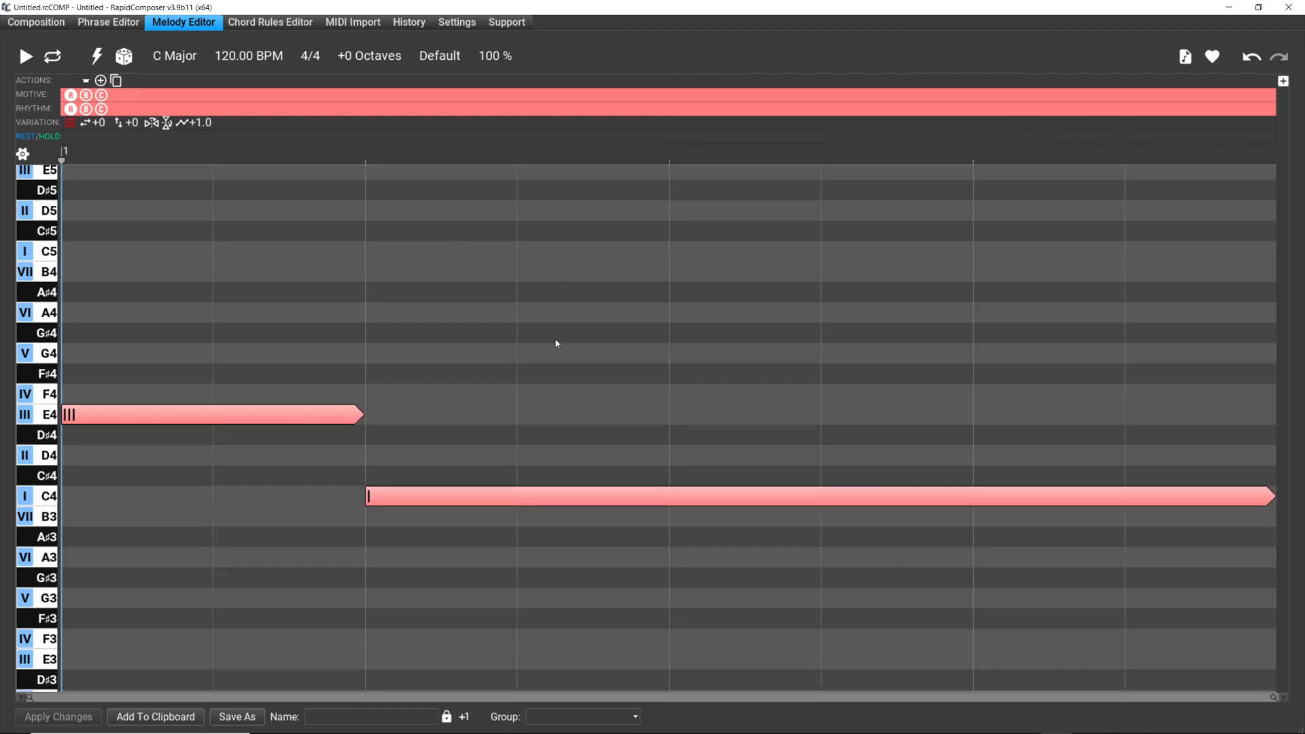
right_click(563, 309)
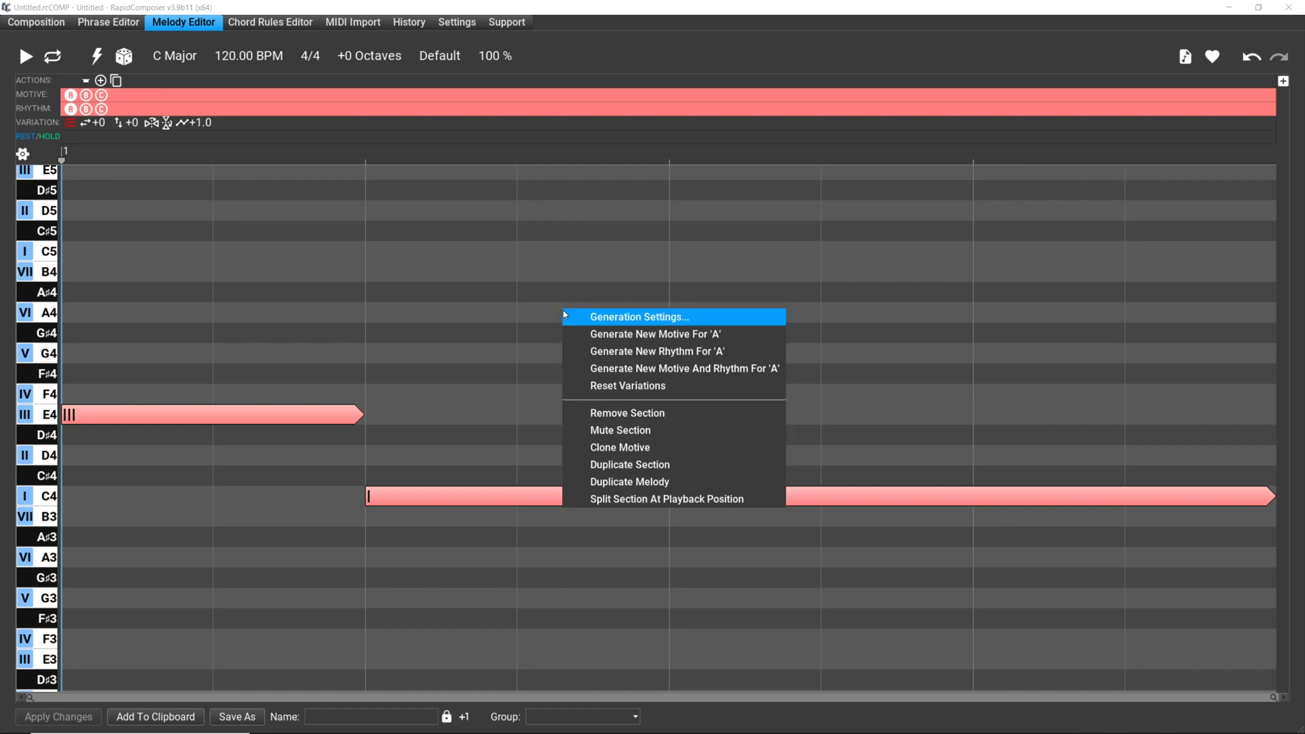
left_click(620, 465)
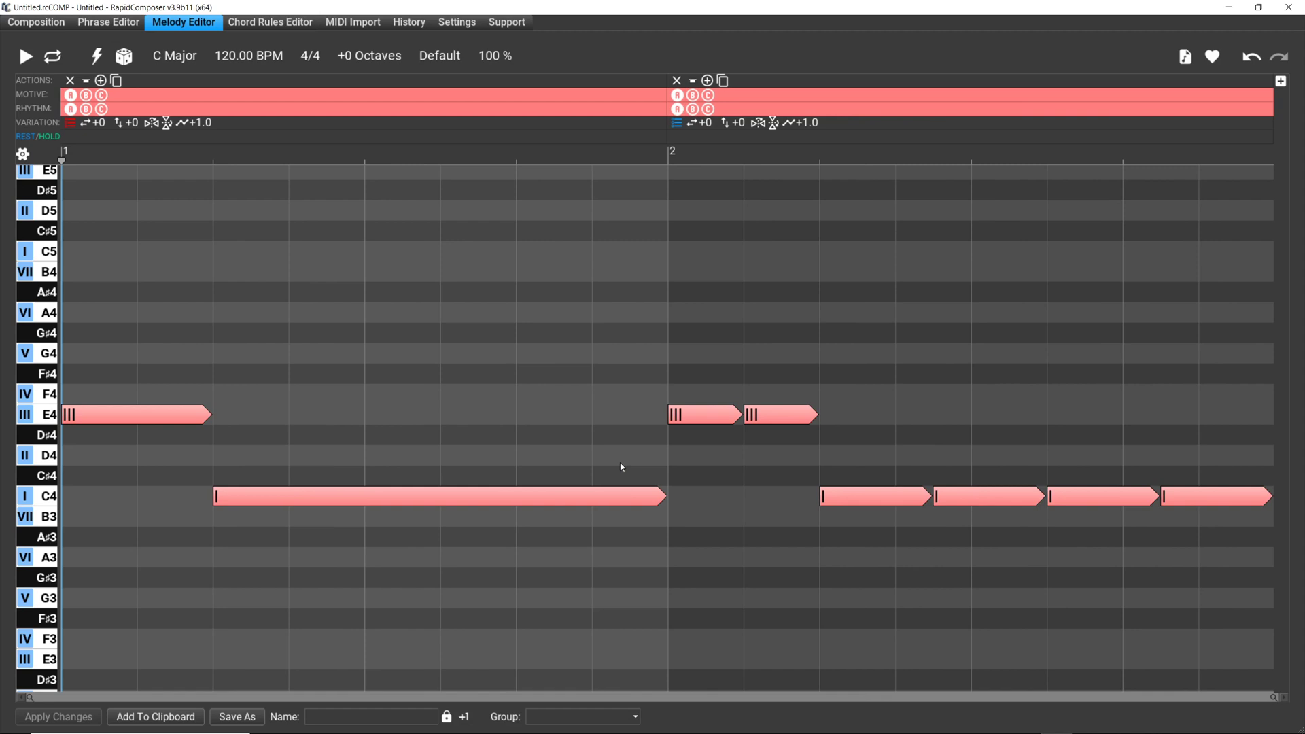
left_click(853, 450)
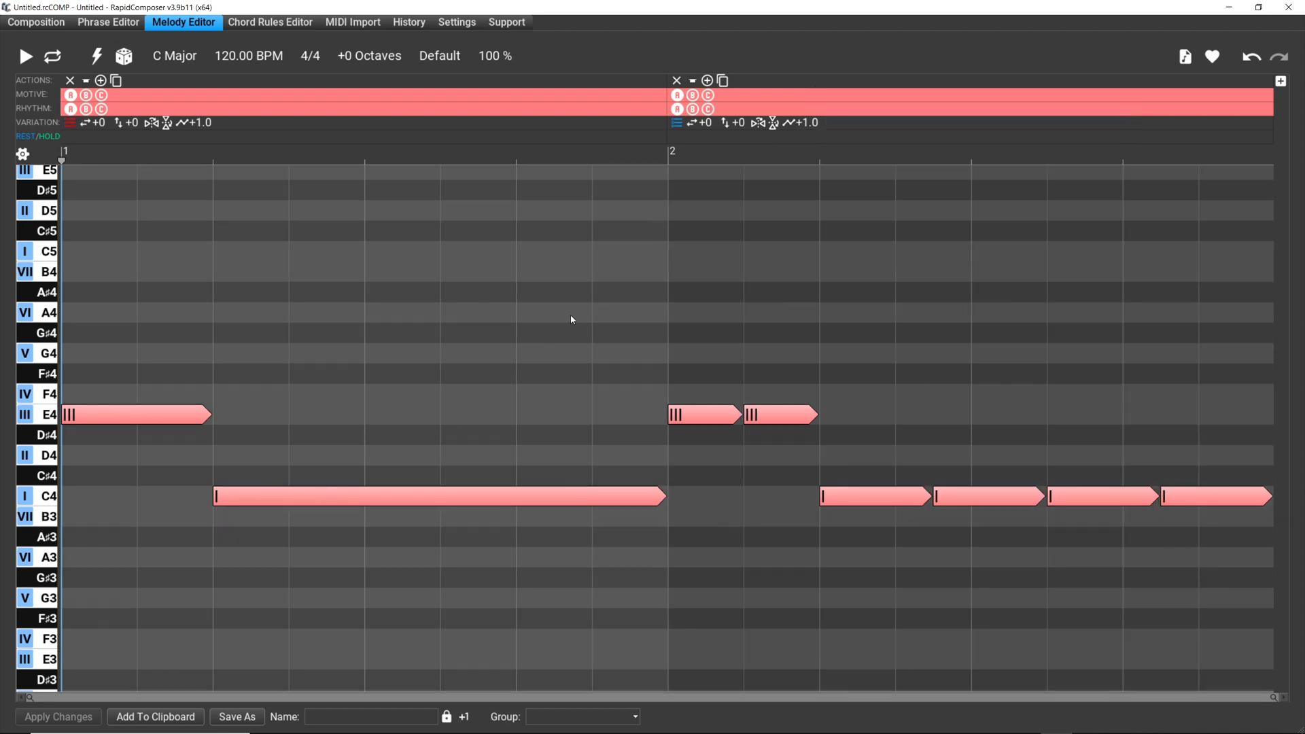
Bring up the melody section's context menu to change bar 1's variation.
right_click(571, 319)
Duplicate the melody to four bars, match bar 4's variation, then delete bars 4 and 3.
right_click(439, 298)
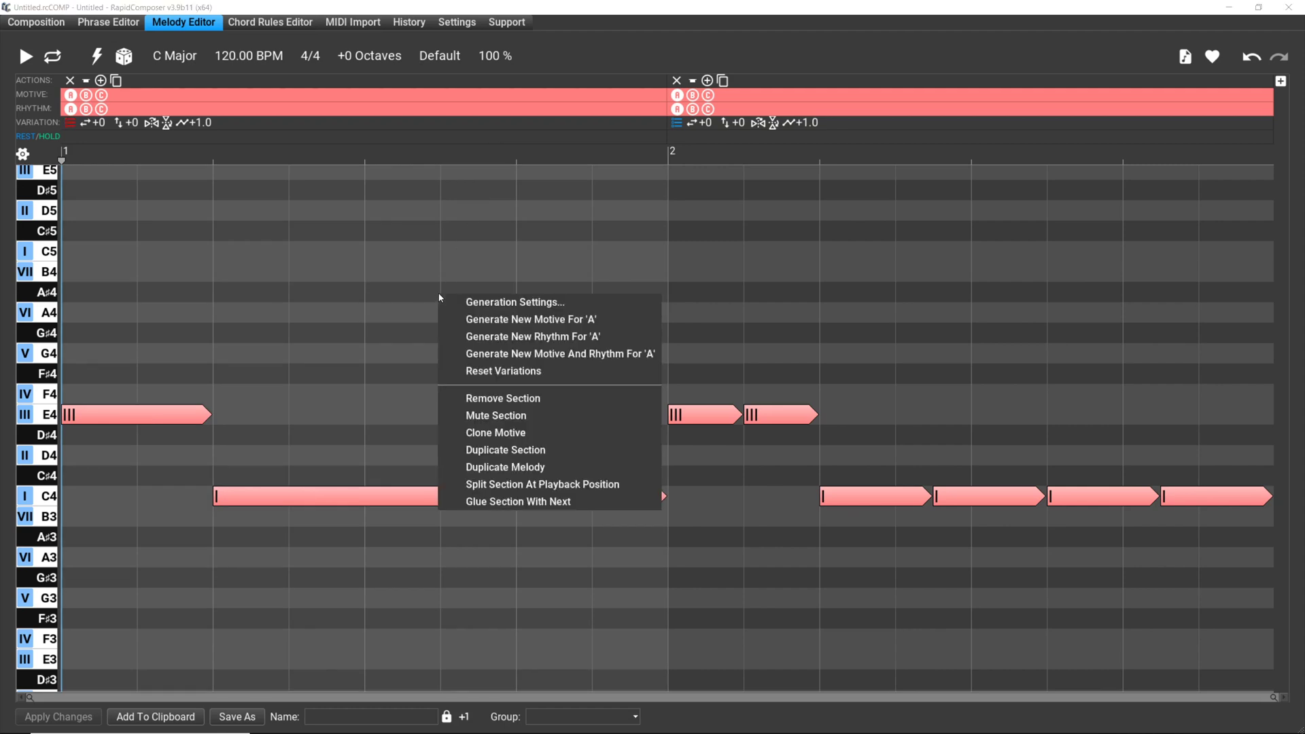
left_click(493, 468)
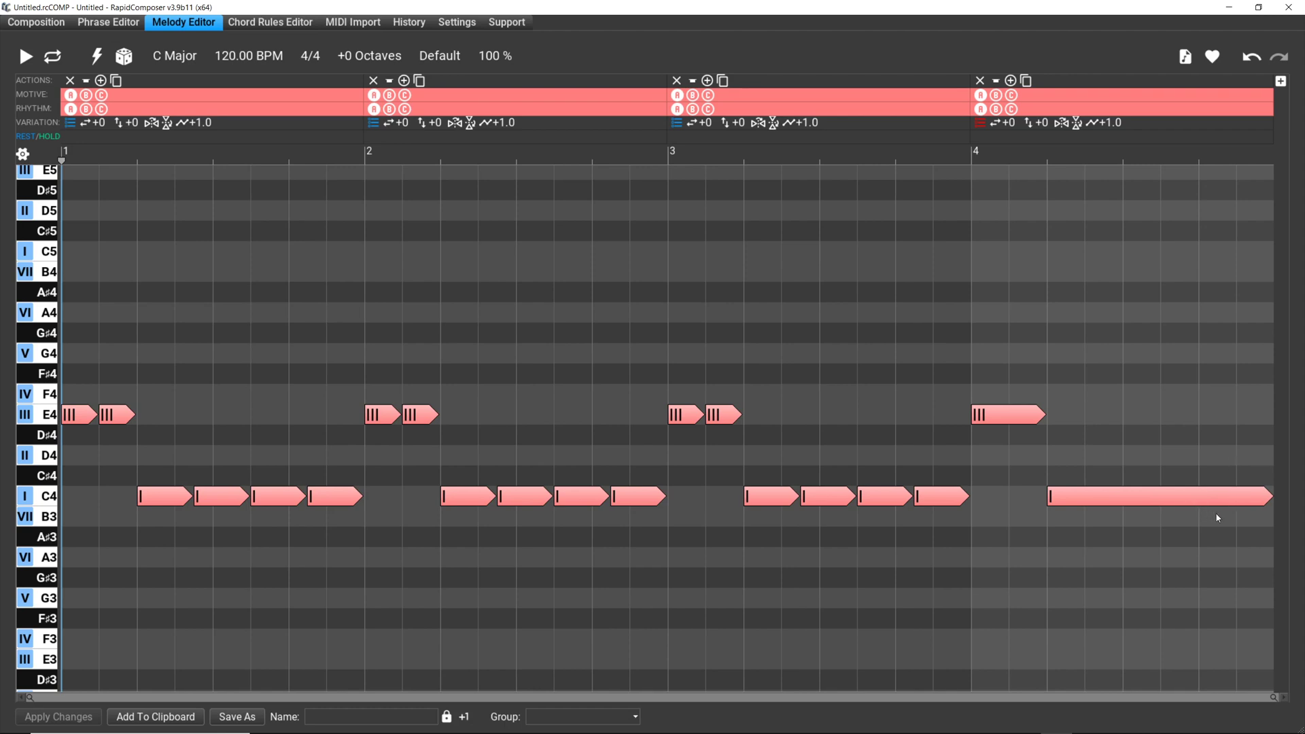
left_click(980, 122)
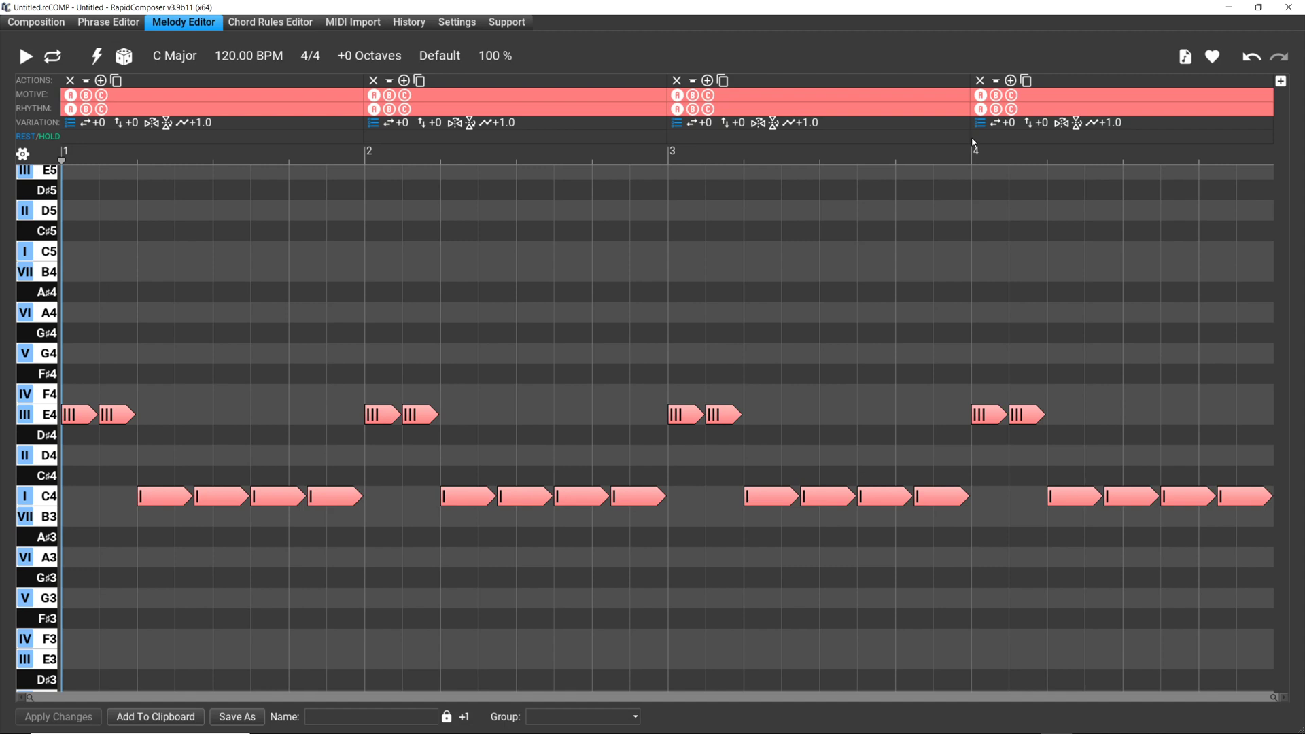
left_click(980, 80)
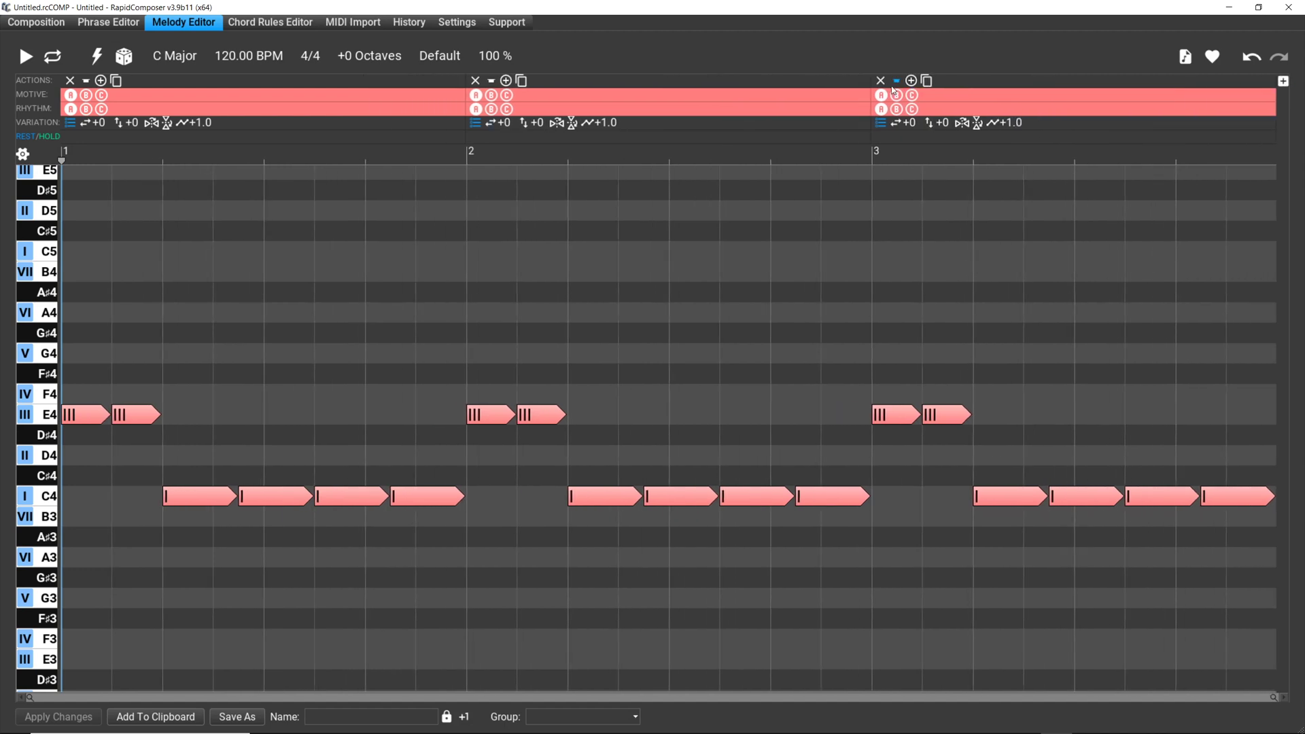
left_click(895, 83)
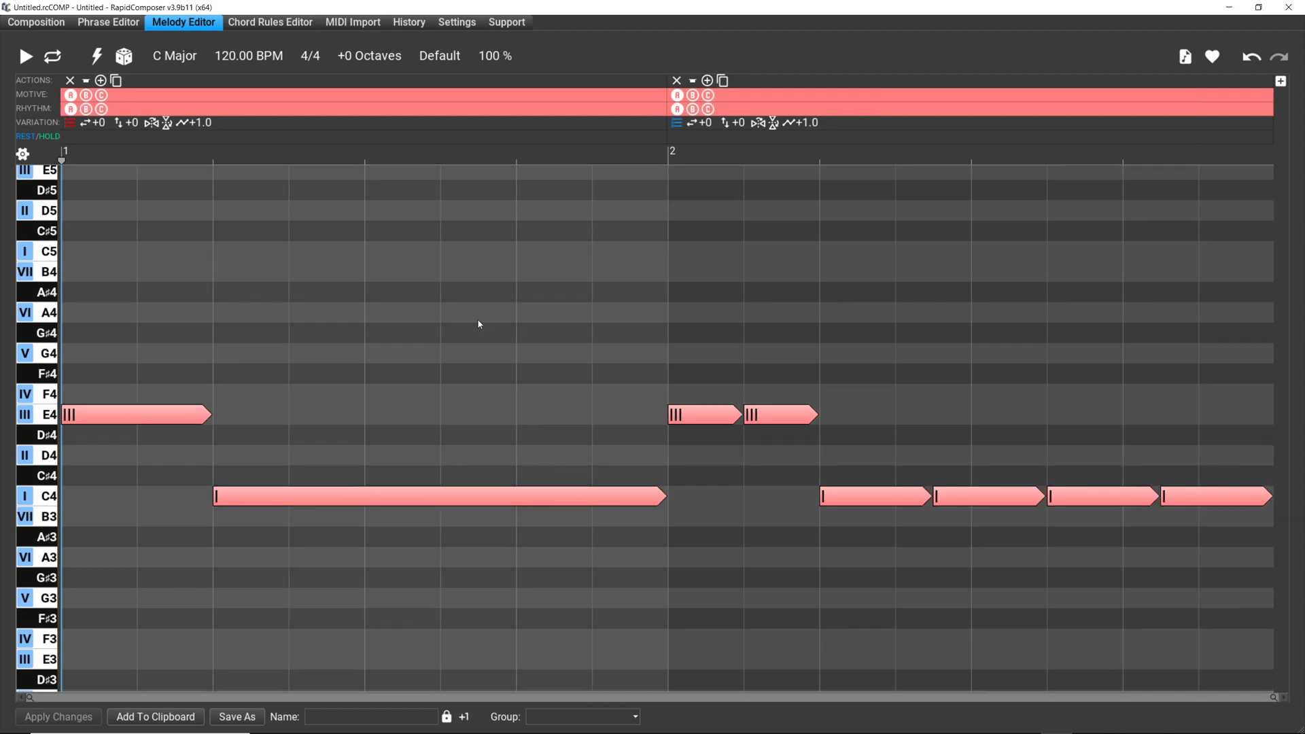
Reset bar 1's variation so it plays a single E4 and one long C4.
right_click(479, 323)
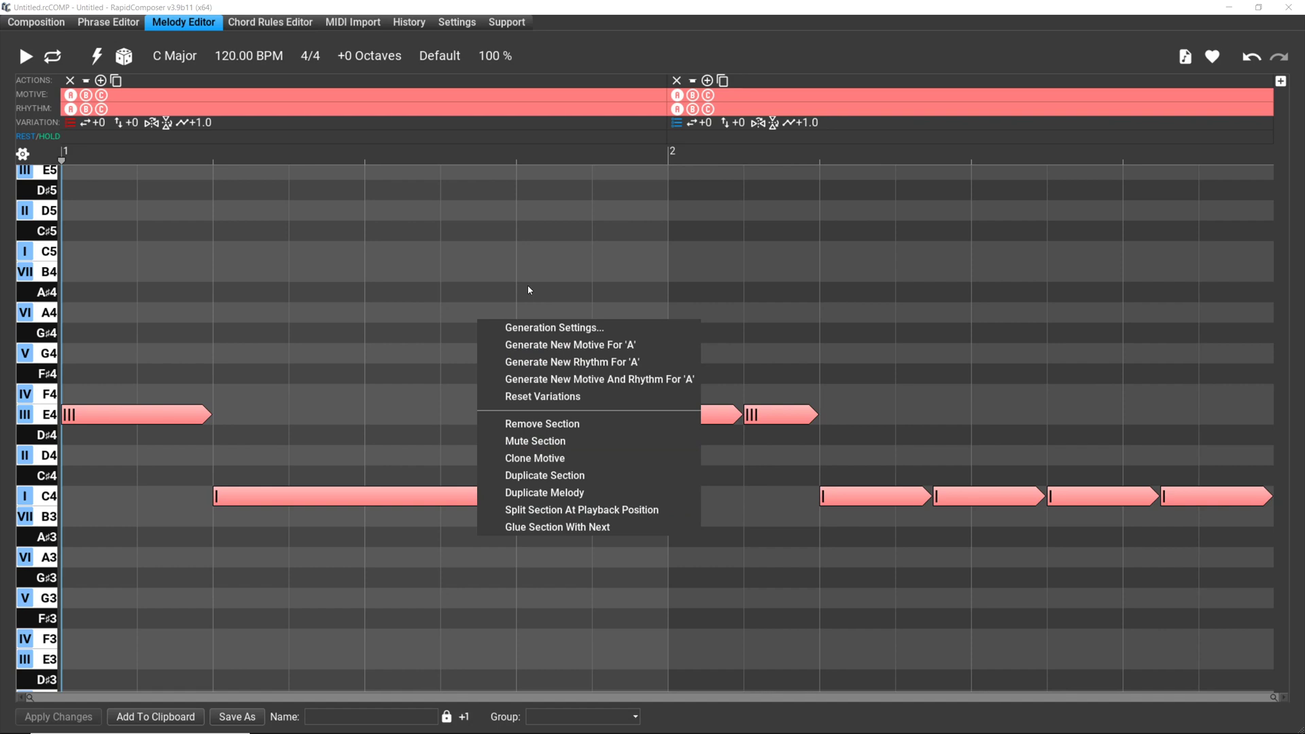
left_click(595, 265)
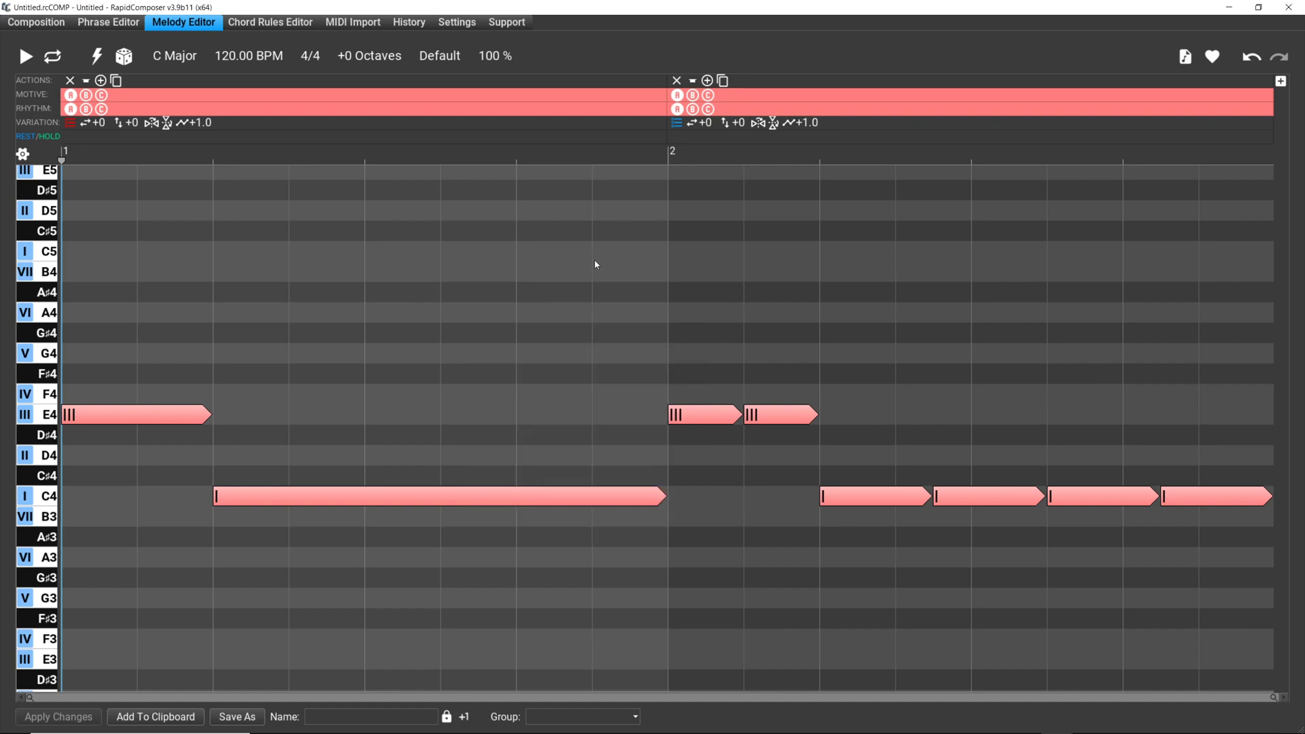